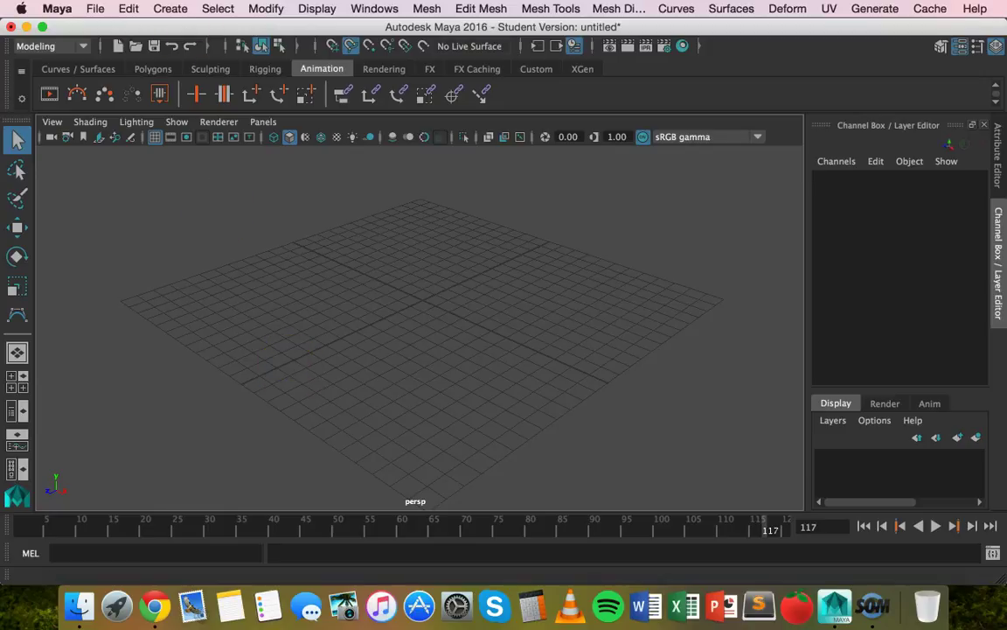
- Draw a winding S-shaped curve of 18 control points across the grid, from back to front, with the CV Curve Tool
left_click(170, 8)
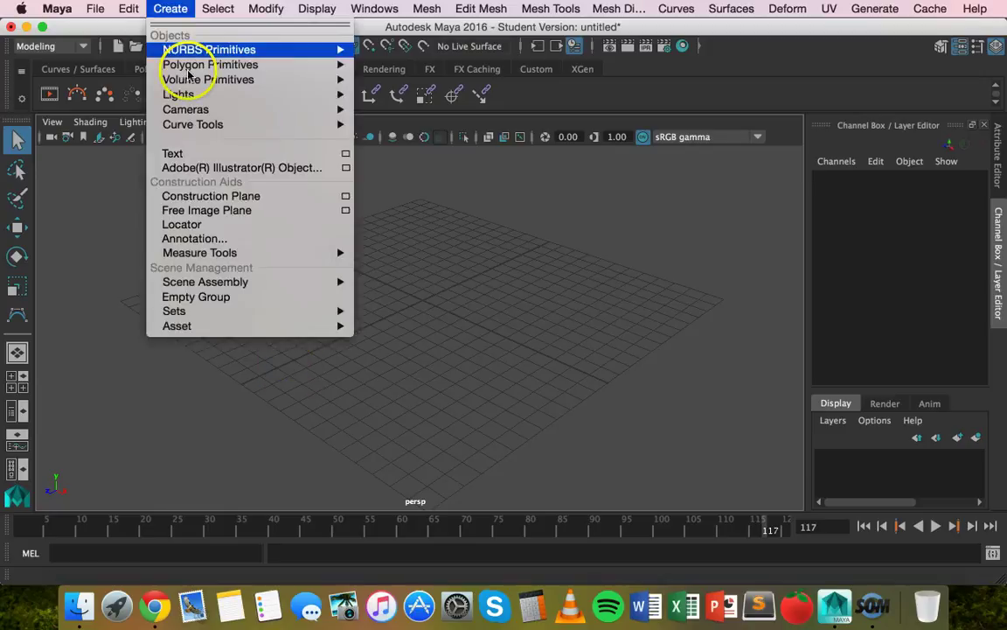
mouse_move(189, 125)
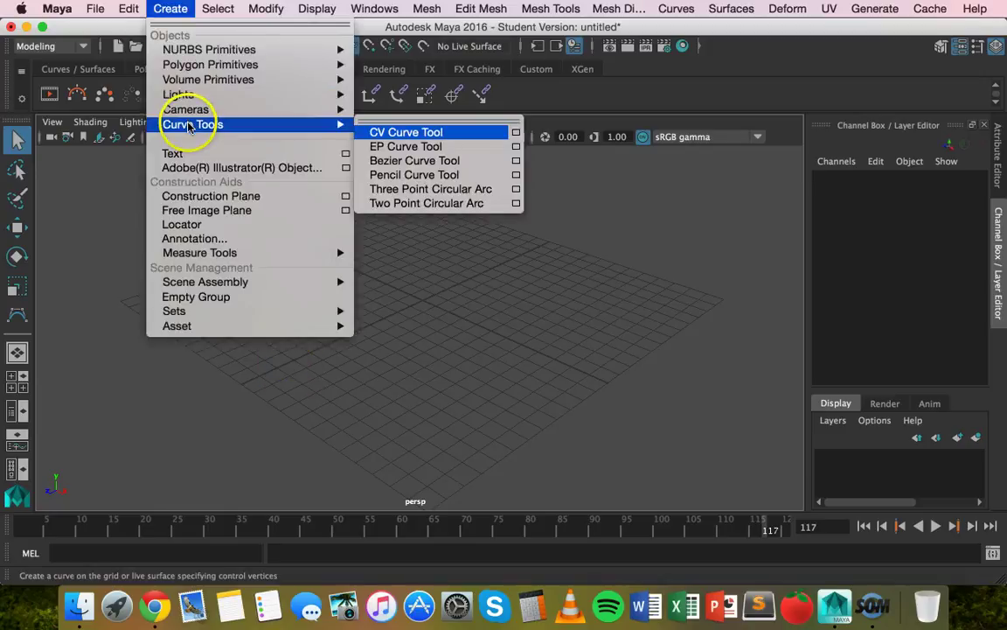
left_click(429, 133)
left_click(394, 225)
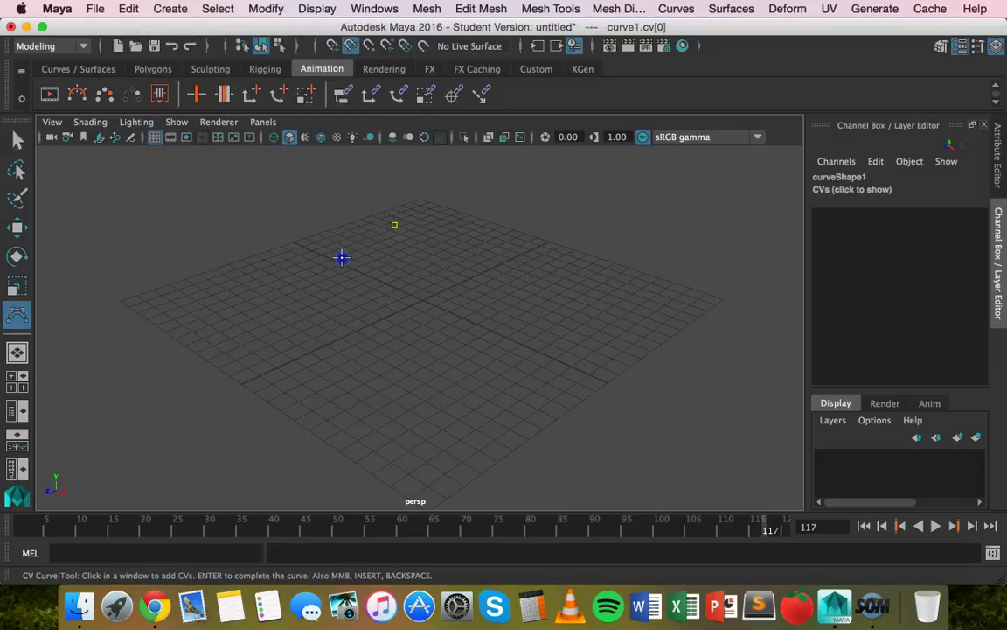
left_click(342, 258)
left_click(275, 281)
left_click(238, 290)
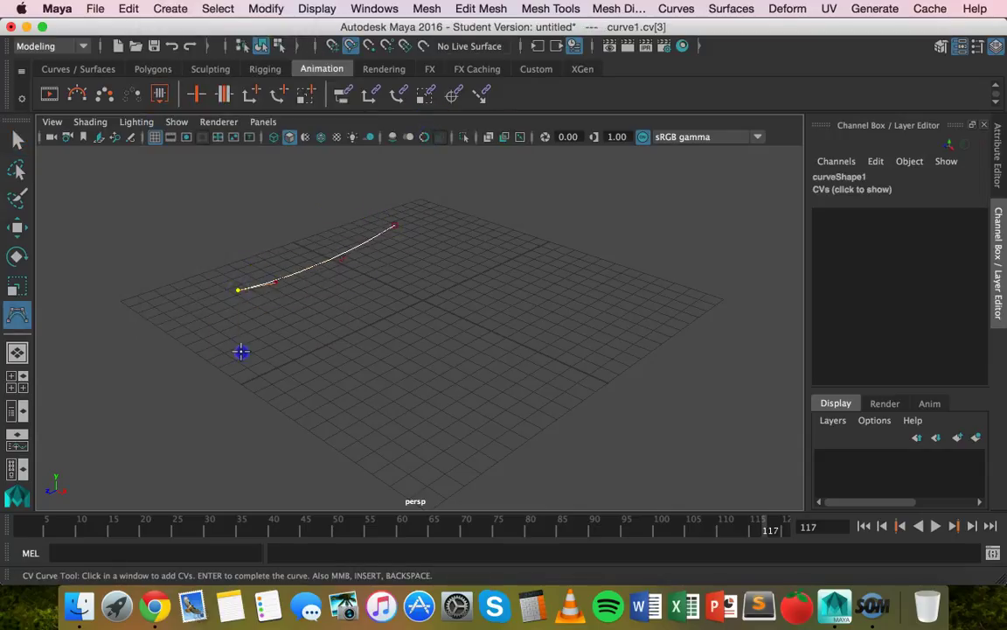
left_click(333, 354)
left_click(386, 309)
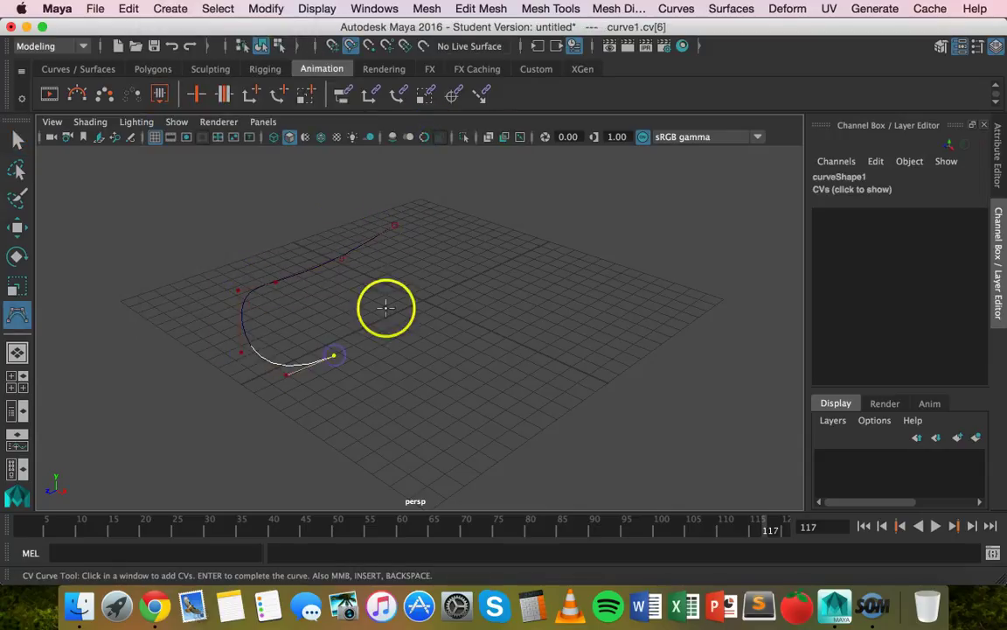
left_click(428, 289)
left_click(483, 275)
left_click(505, 287)
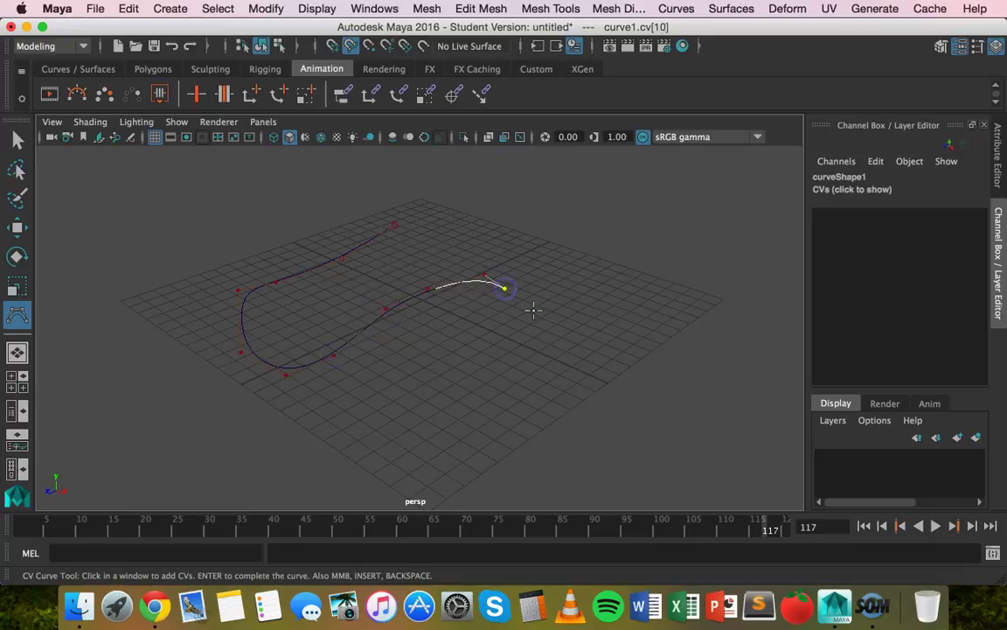
left_click(495, 339)
left_click(416, 397)
left_click(409, 442)
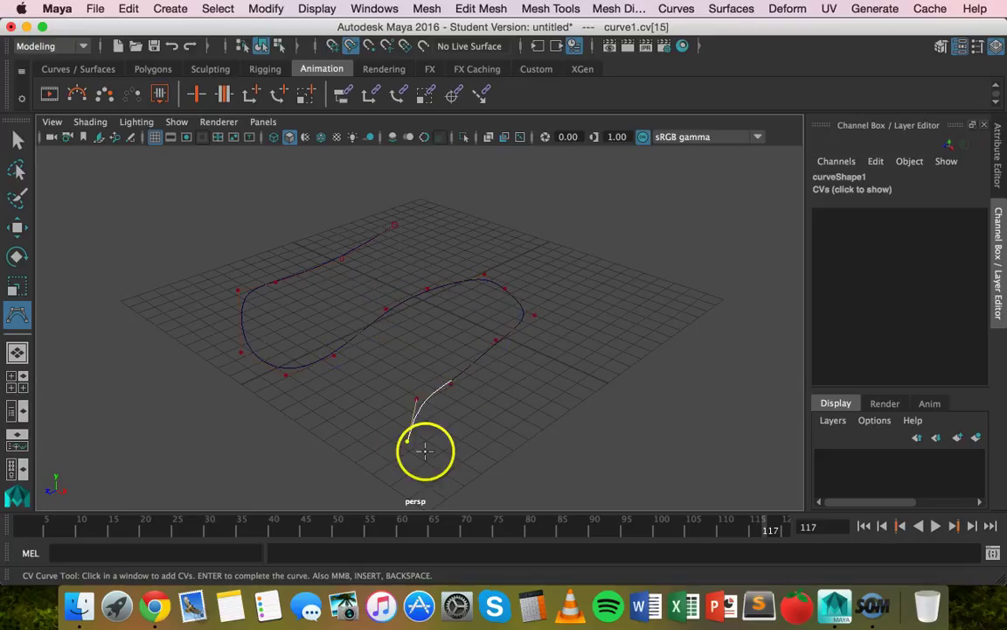
left_click(453, 451)
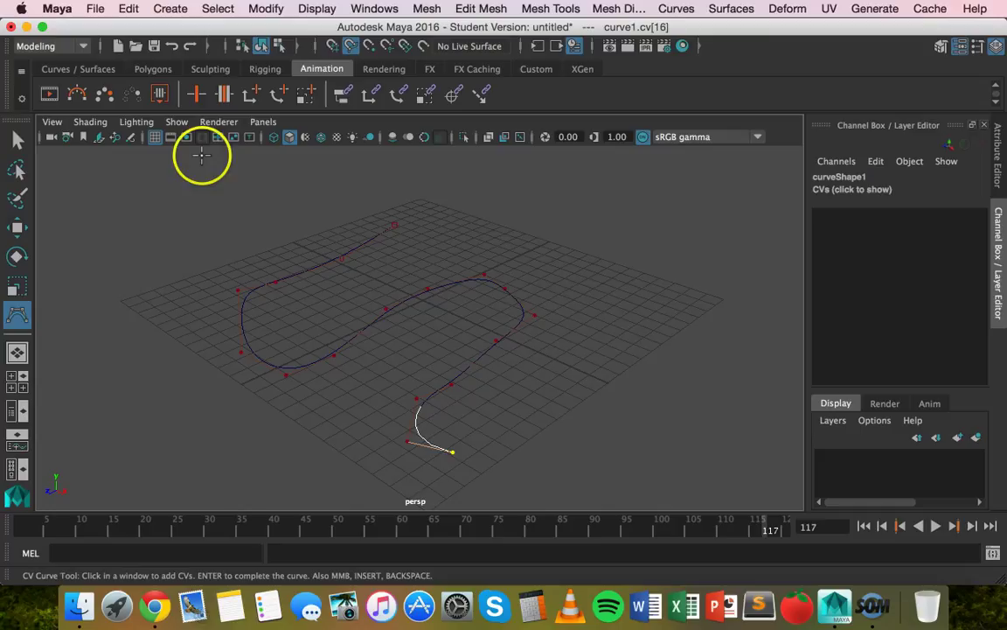
left_click(501, 426)
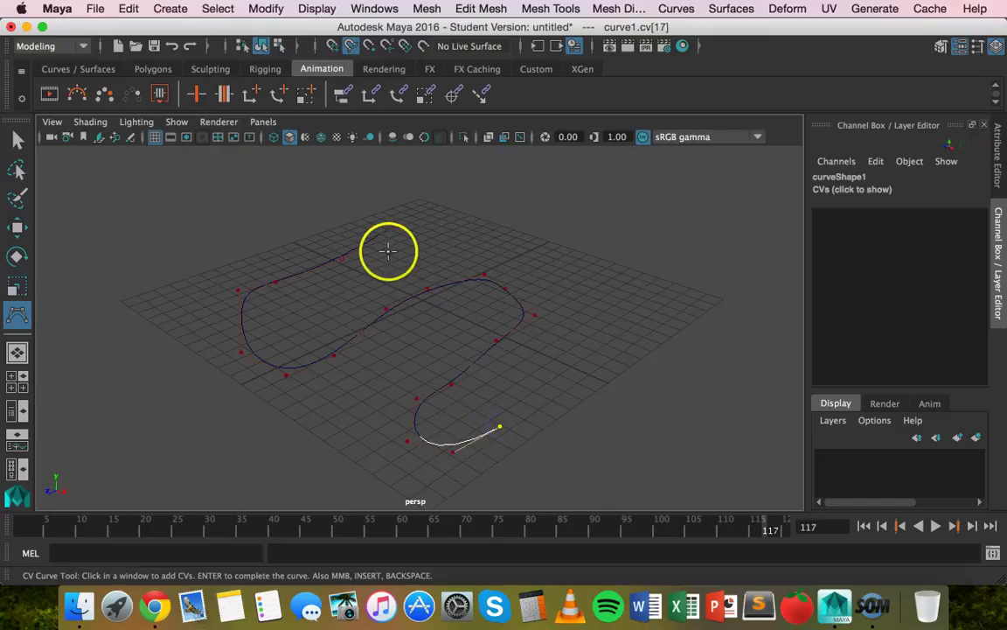
left_click(17, 140)
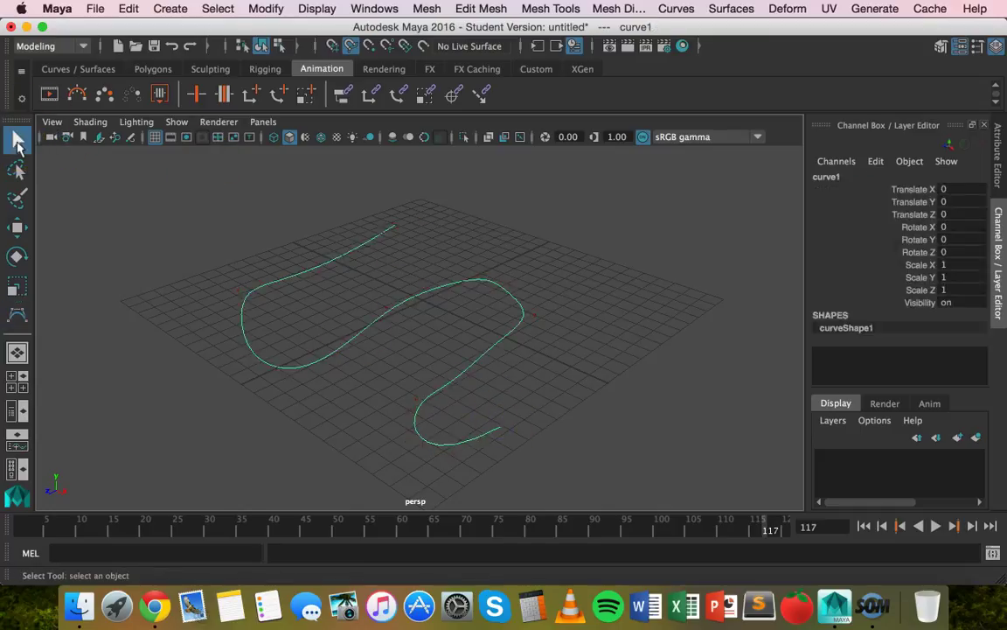
left_click(189, 232)
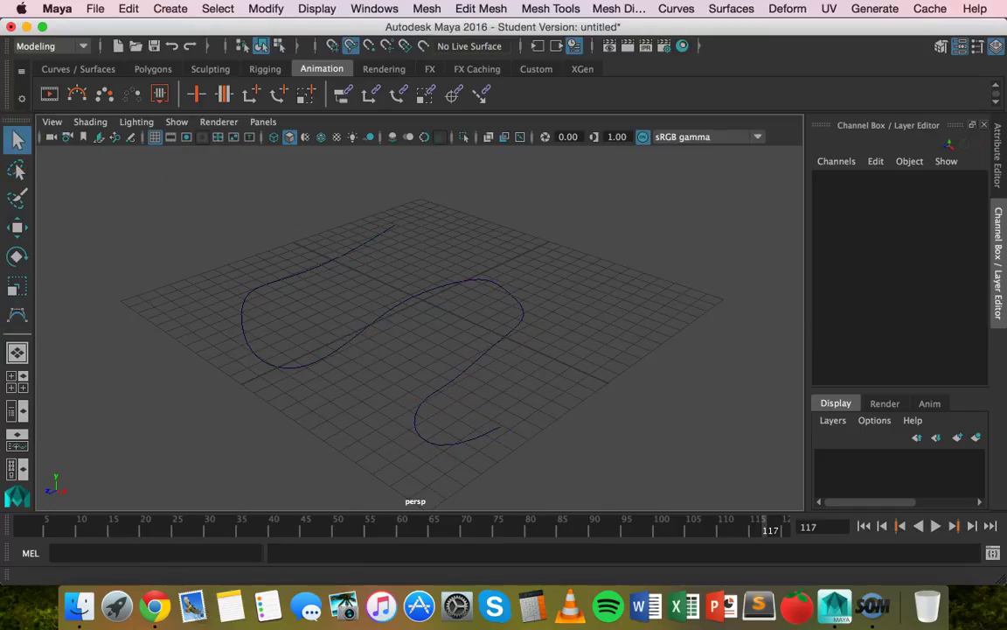
- Create a NURBS circle at the origin and set its Rotate X to 90
left_click(171, 8)
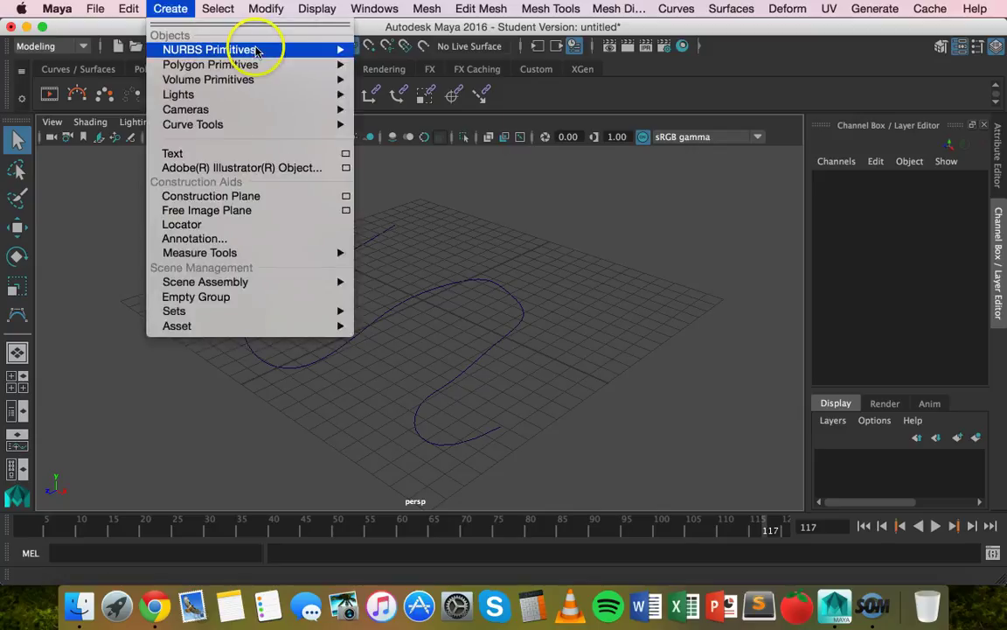
mouse_move(277, 55)
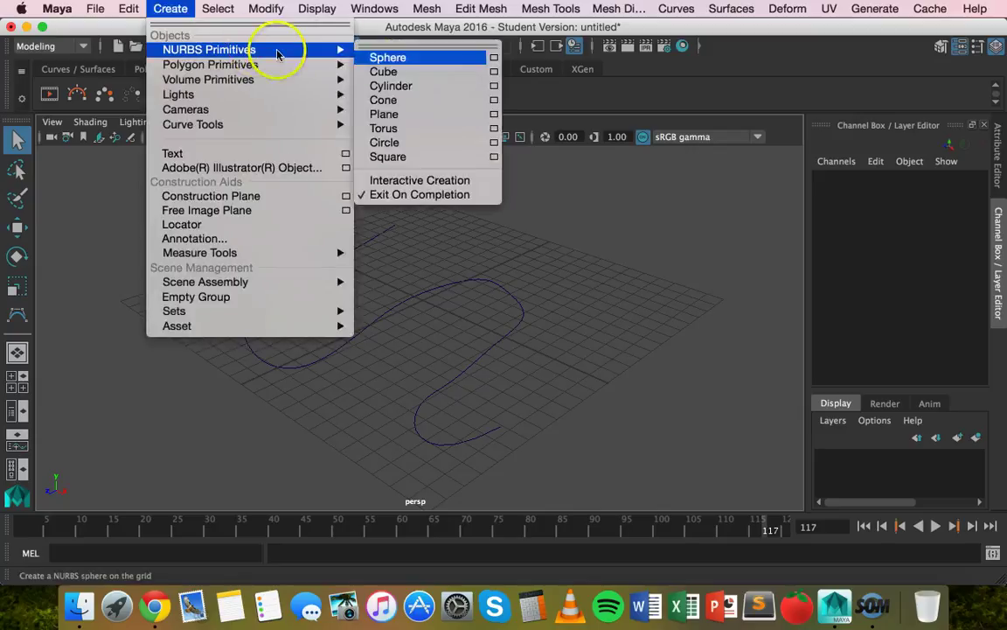
left_click(407, 148)
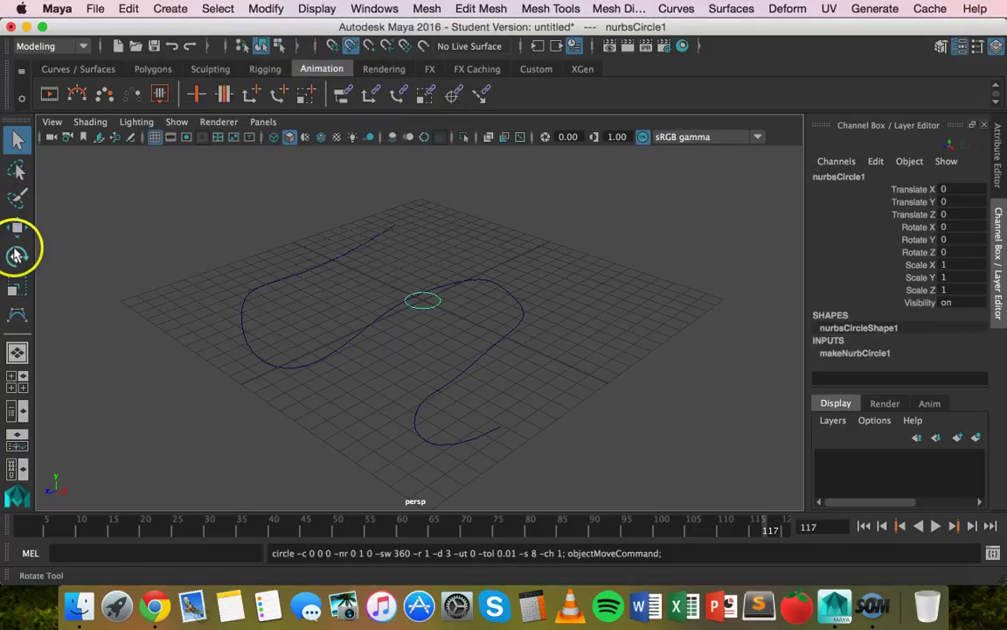
left_click(17, 255)
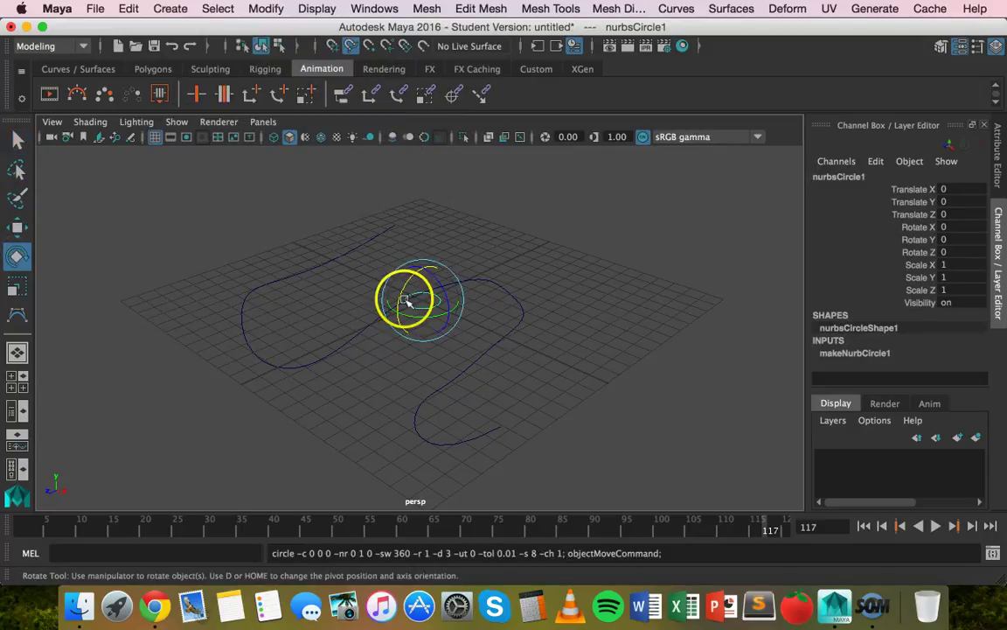
left_click_drag(406, 292, 405, 306)
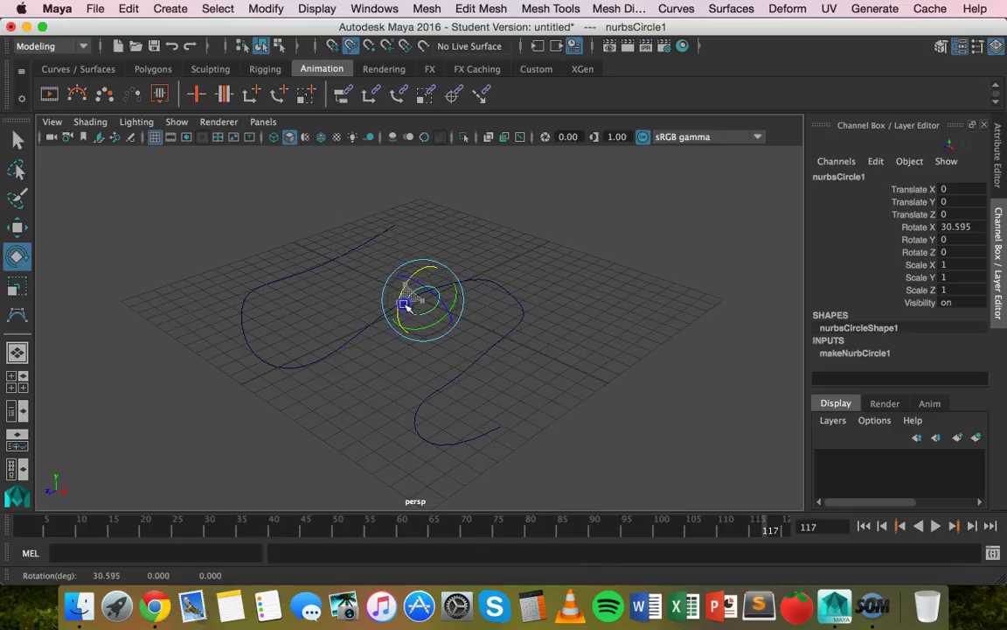
left_click(961, 228)
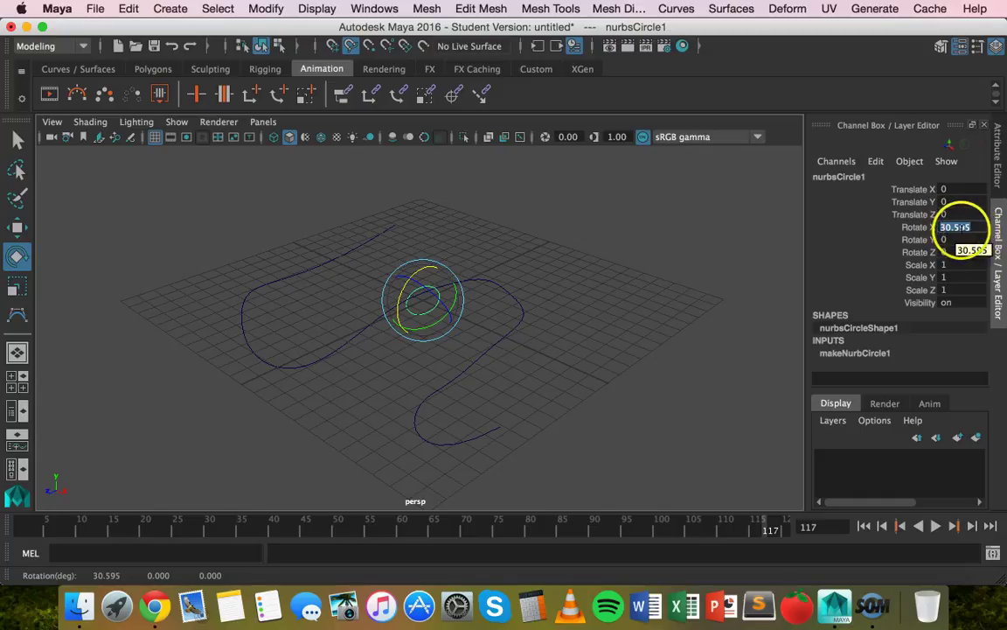
key("Return")
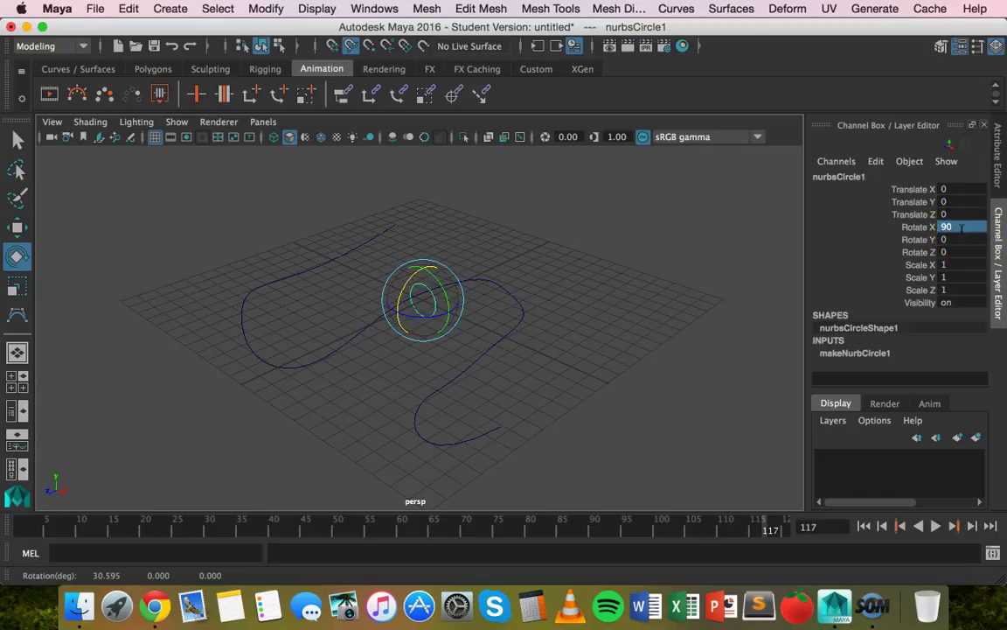
- With snap to curves on, move the circle onto the curve's back end, at about X -9.3, Z -6.3, and deselect it
left_click(17, 227)
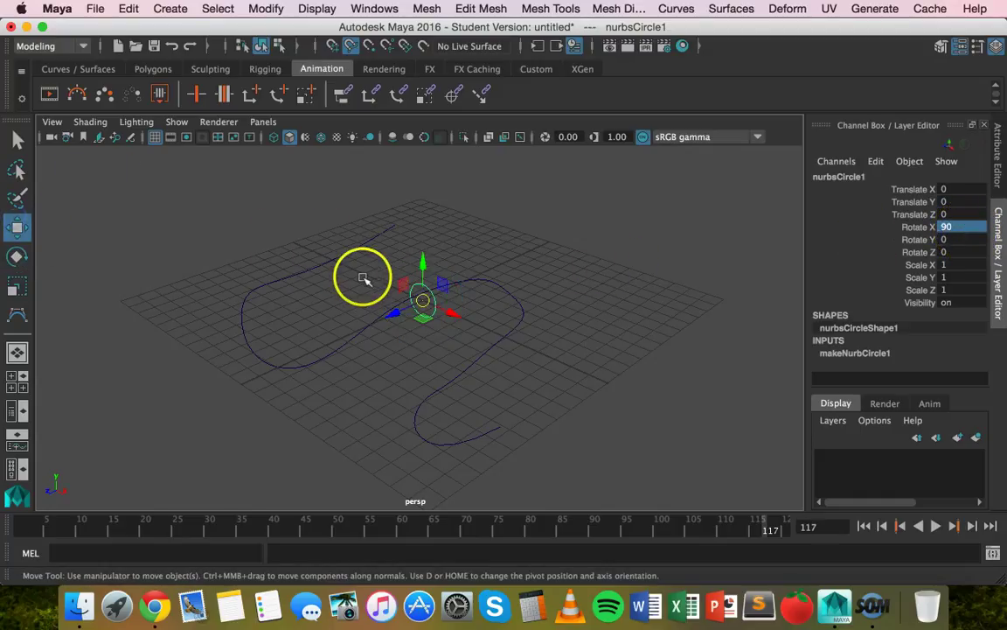
left_click(350, 45)
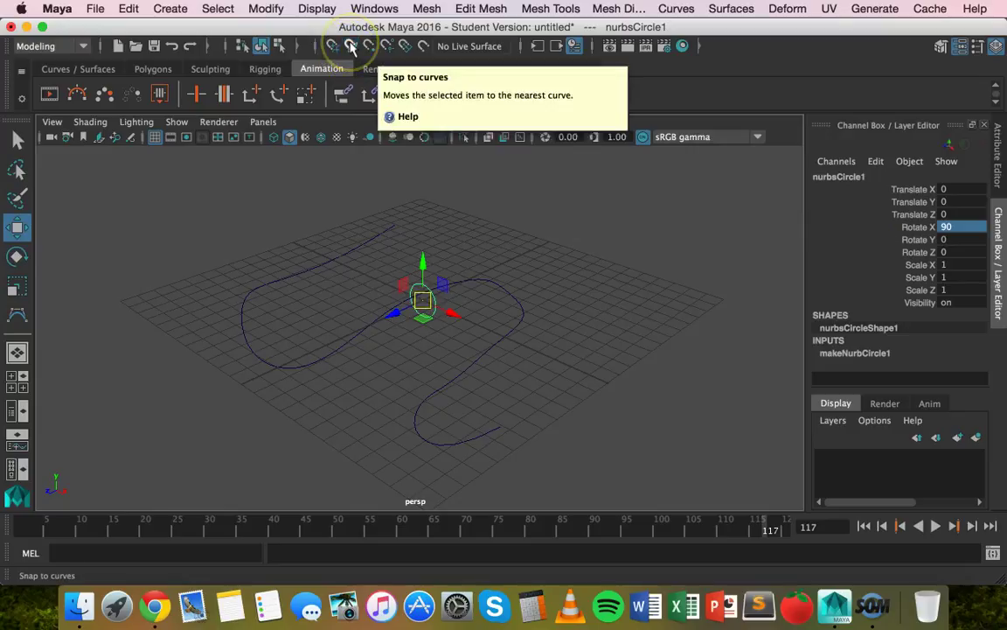
left_click(351, 45)
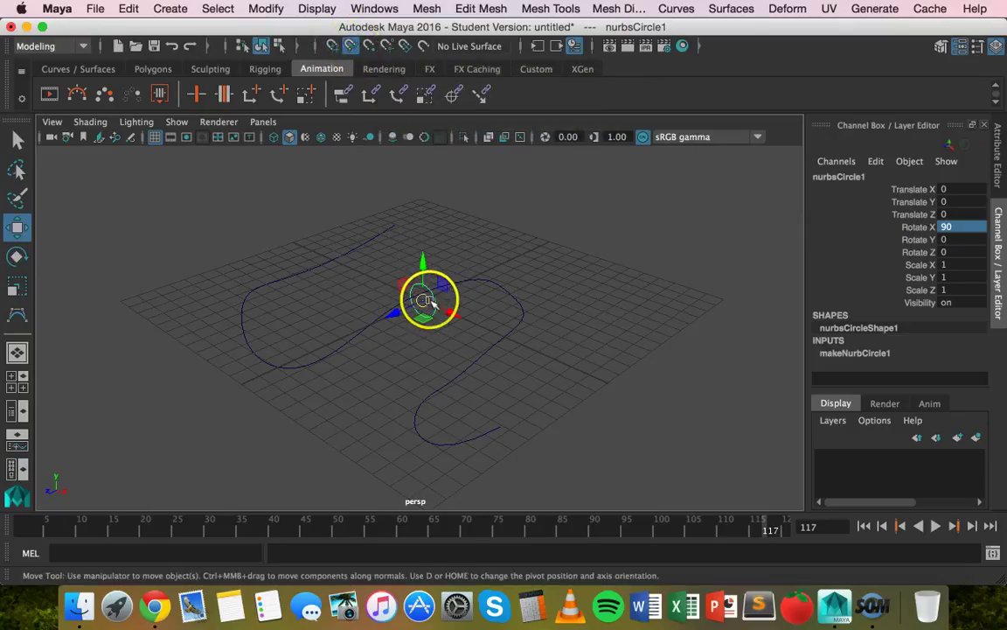
left_click_drag(426, 301, 408, 253)
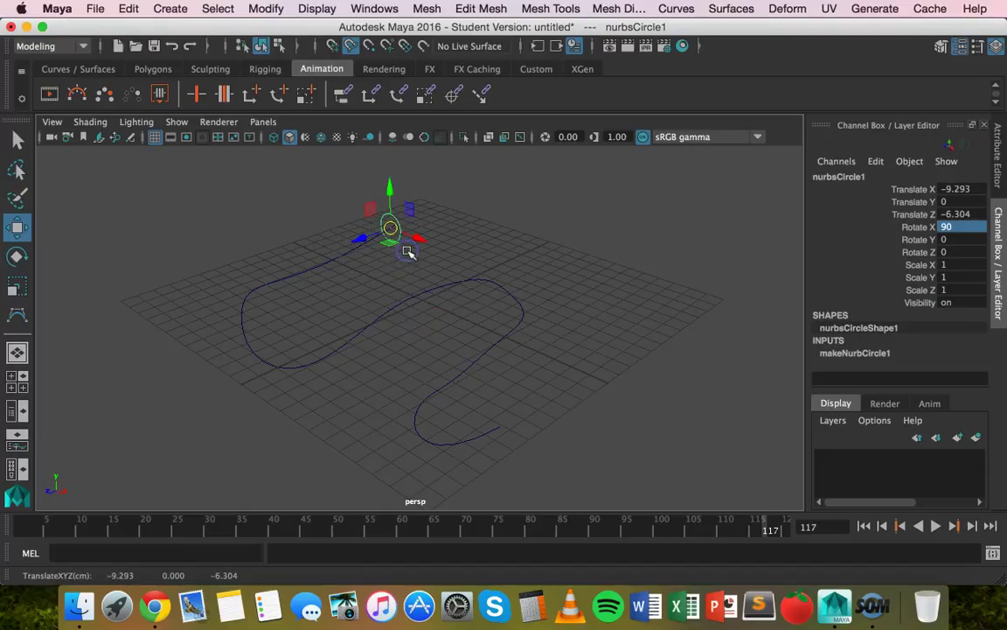
left_click(16, 140)
left_click(212, 244)
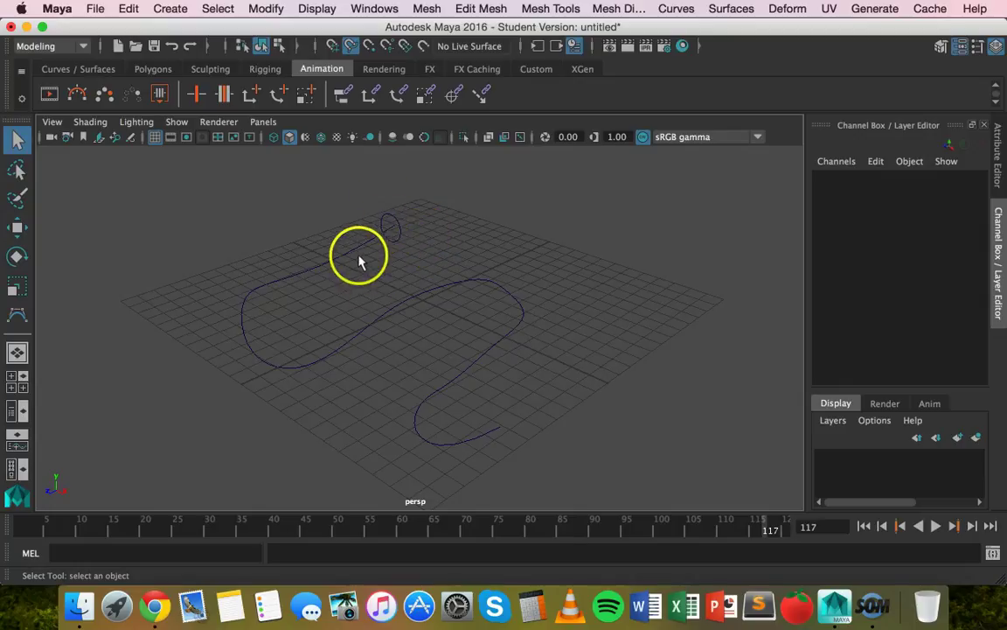
- Extrude the circle along the curve with Tube style, At profile position, Closest end point pivot, Path direction orientation and Polygons output
left_click(394, 220)
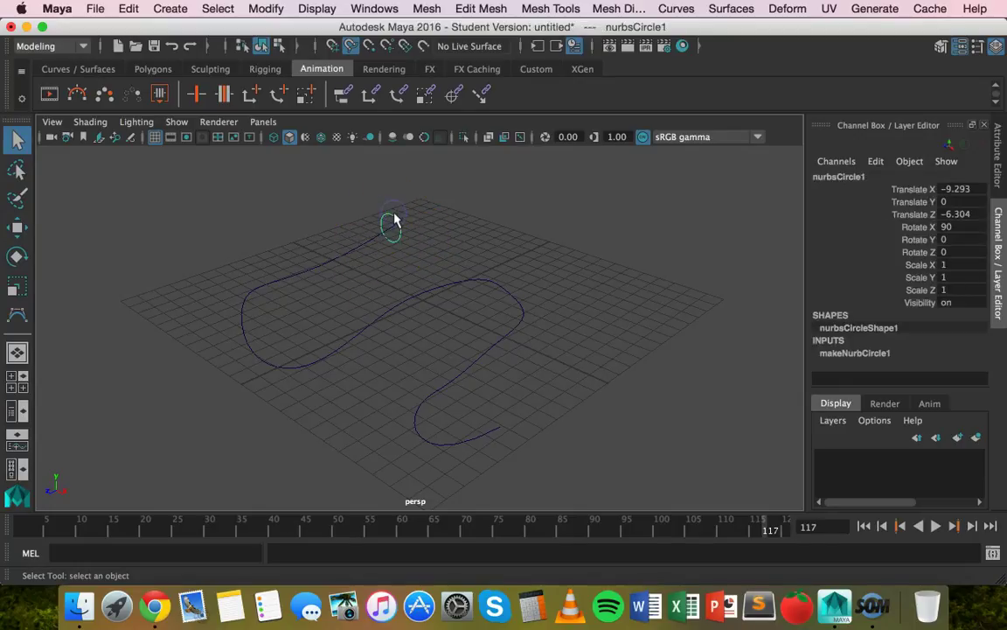
left_click(345, 255)
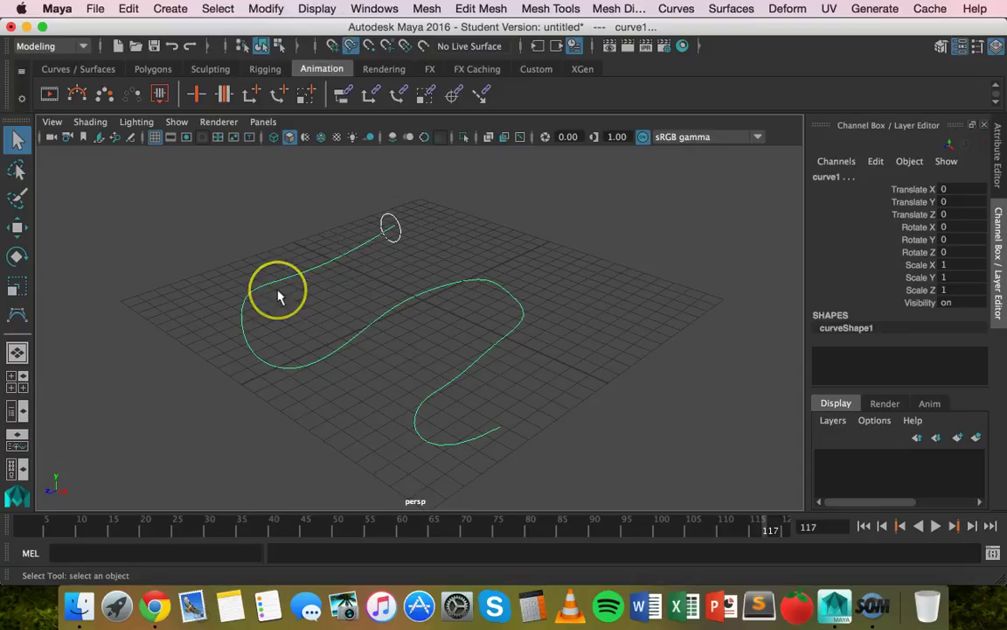
left_click(39, 46)
left_click(80, 48)
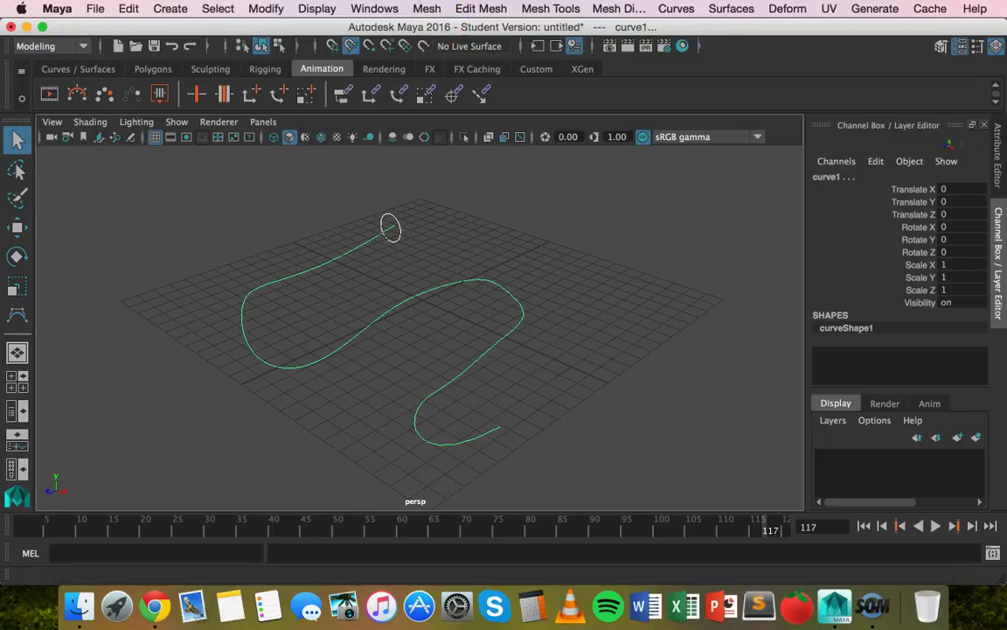
left_click(731, 8)
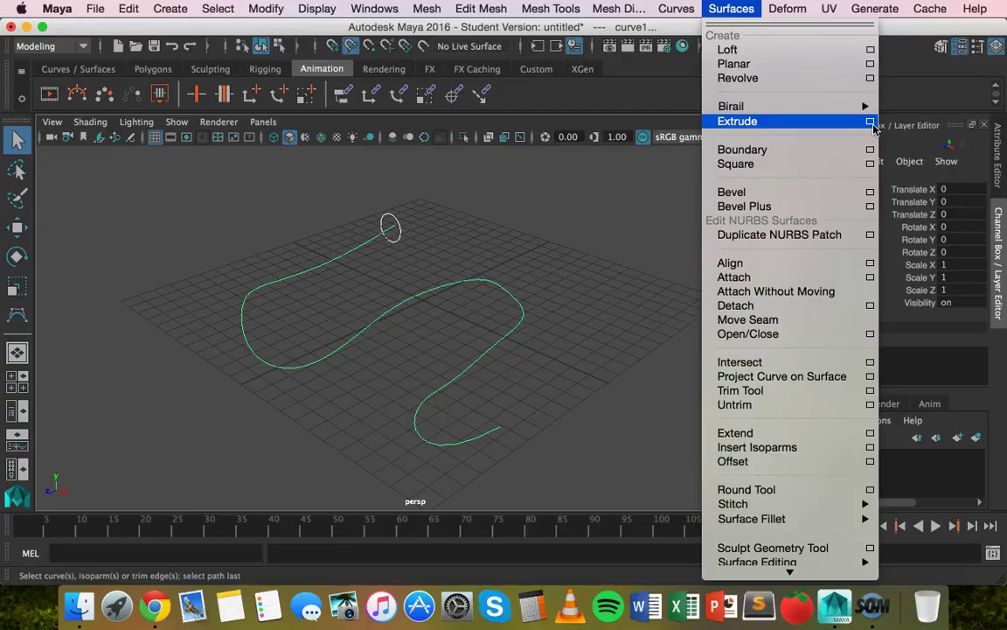
left_click(873, 128)
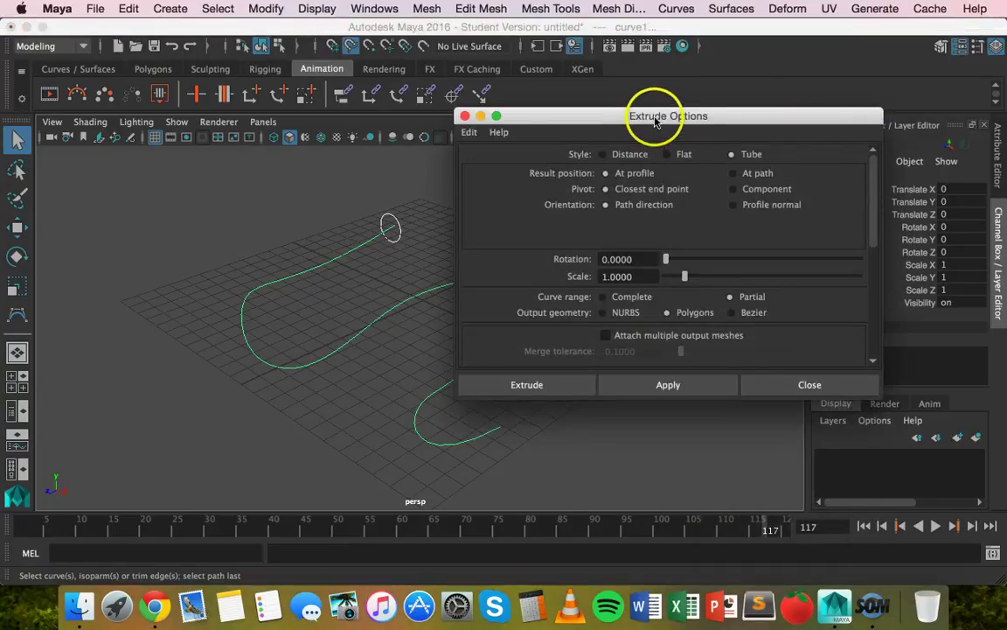
left_click_drag(667, 107, 585, 96)
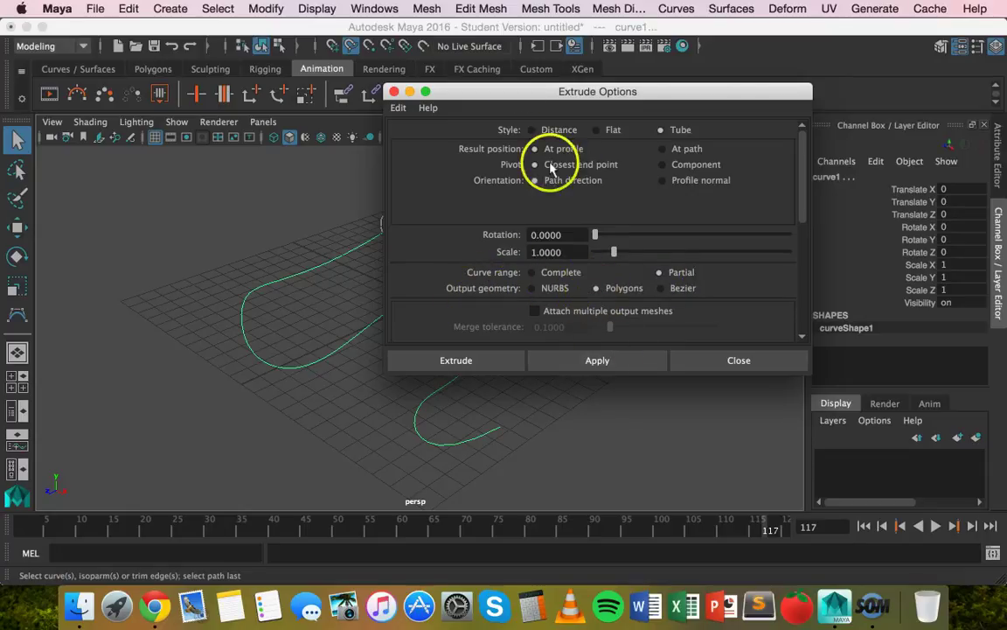
left_click_drag(479, 86, 568, 53)
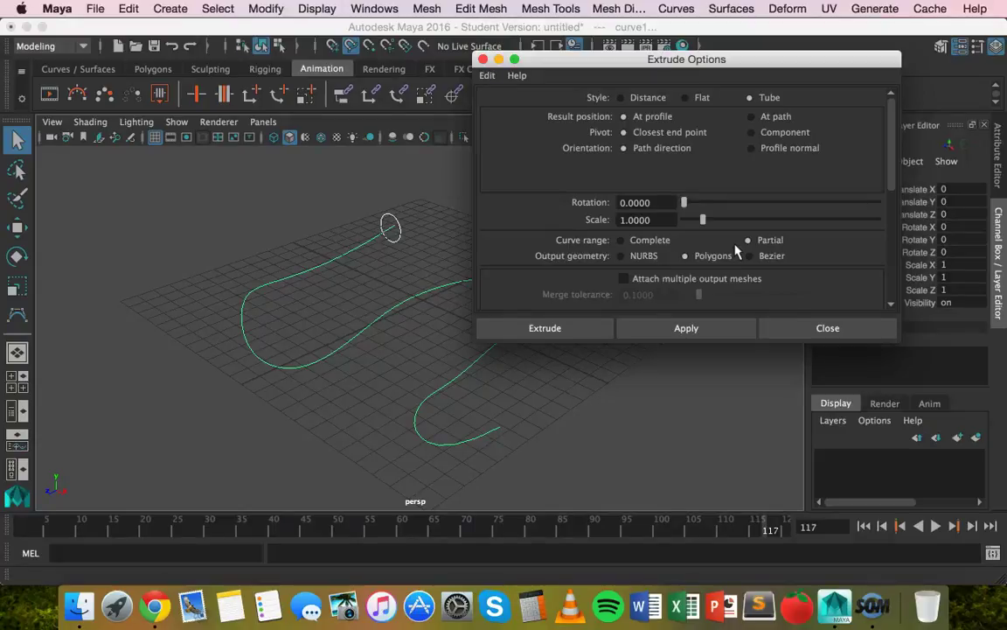
left_click(721, 262)
left_click(713, 329)
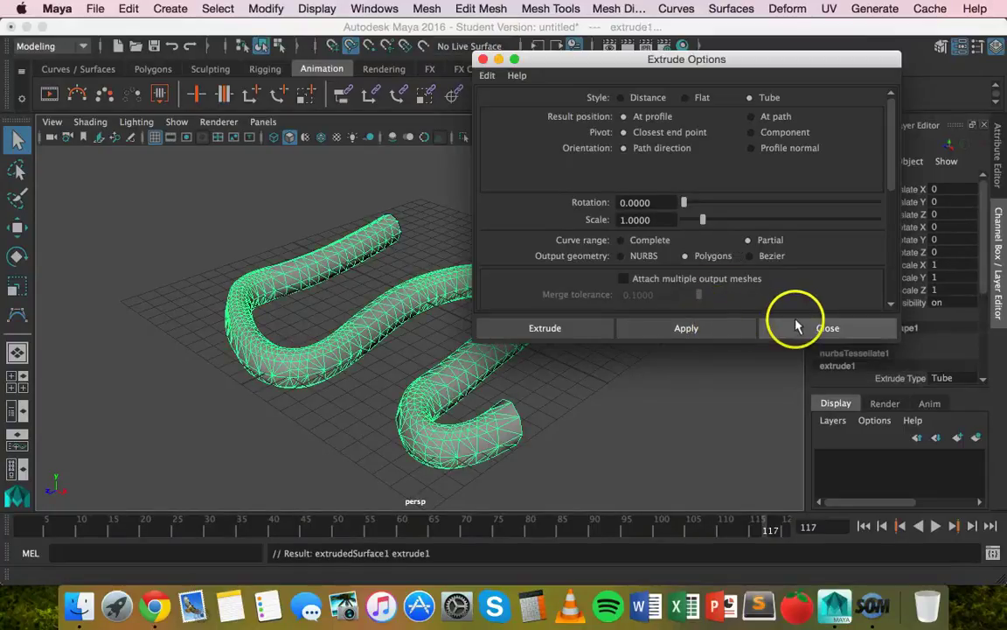
left_click(793, 324)
left_click(372, 233)
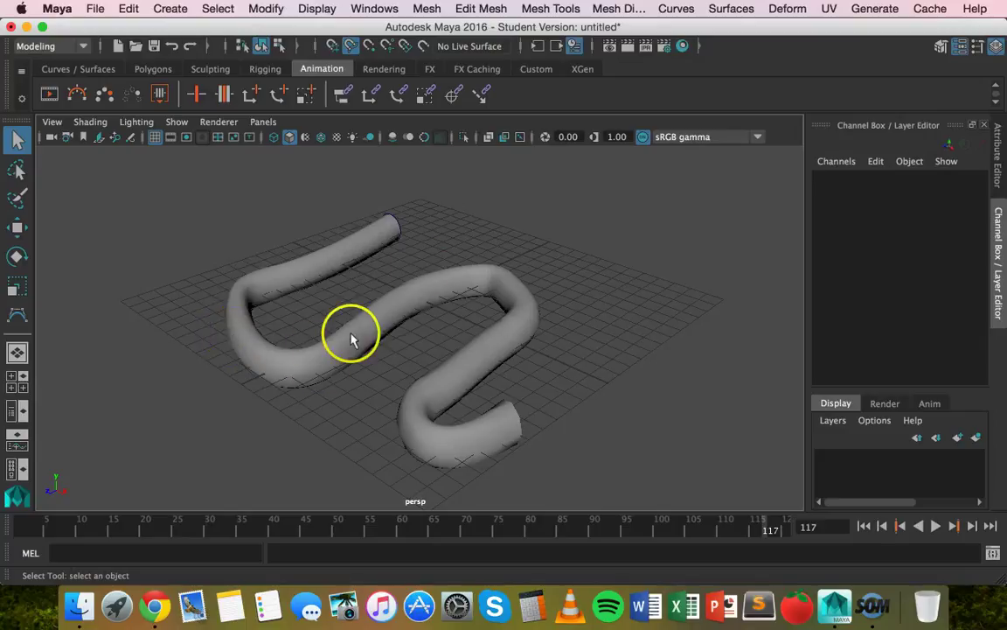
left_click(317, 260)
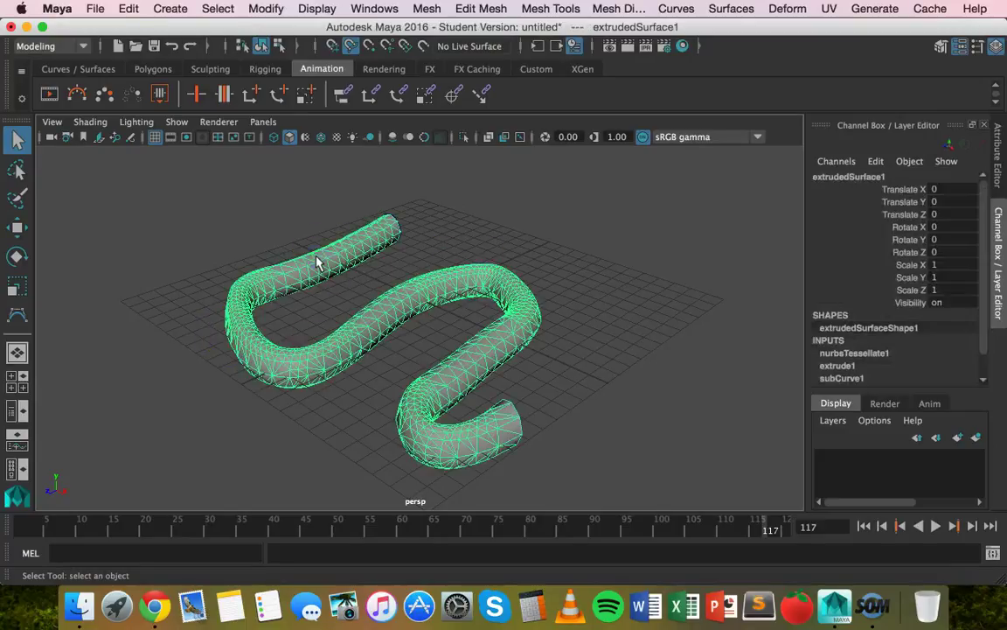
- Undo the tube extrusion back to the profile circle and path curve
key("ctrl+z")
key("ctrl+z")
key("ctrl+z")
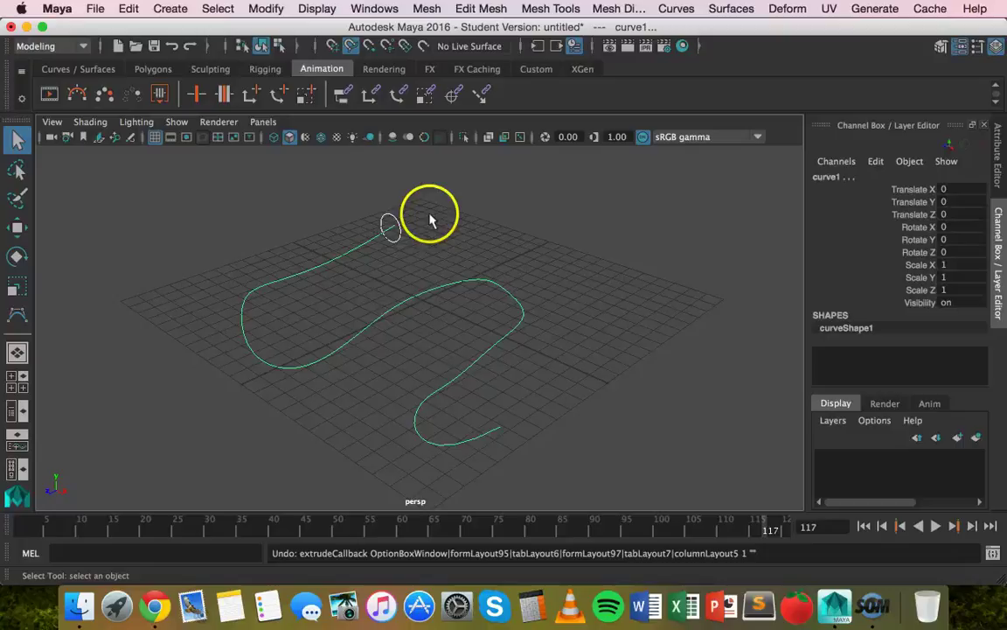
- Rotate the profile circle at the curve's back end about Y to about 14.7 degrees, facing it along the path
left_click(395, 226)
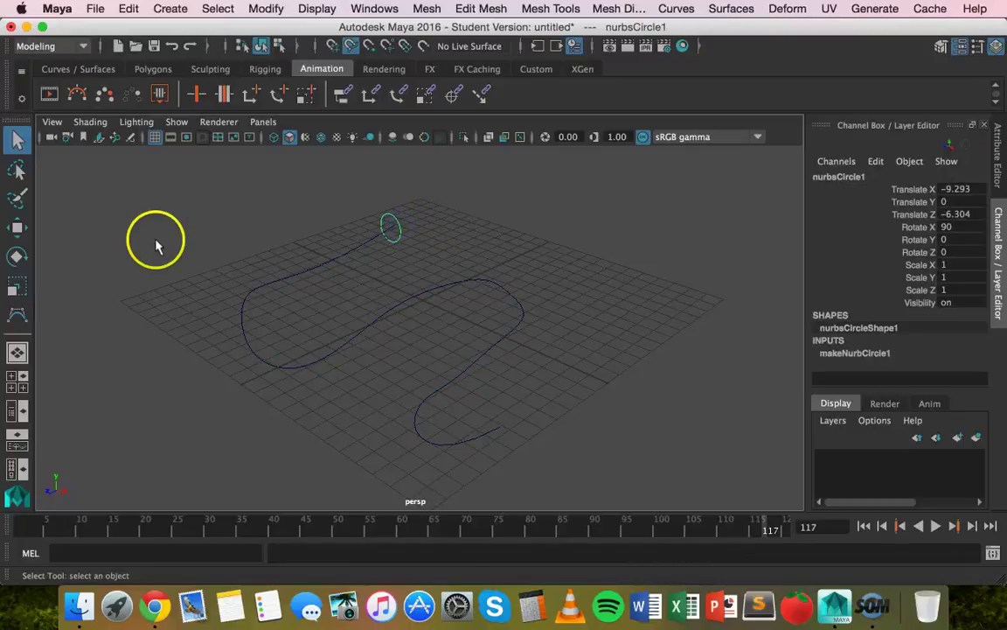
left_click(16, 256)
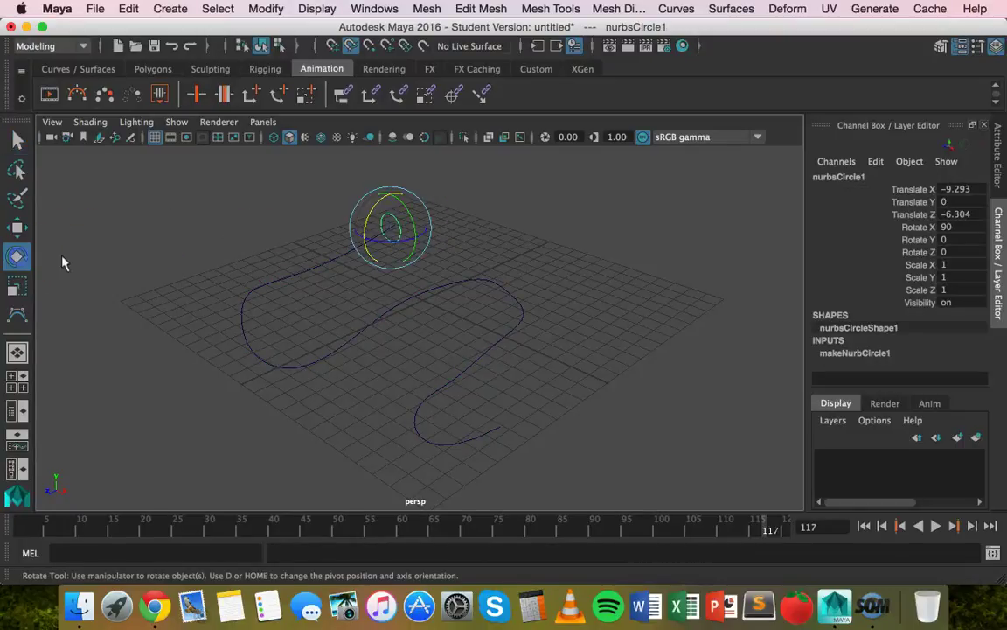
left_click(389, 243)
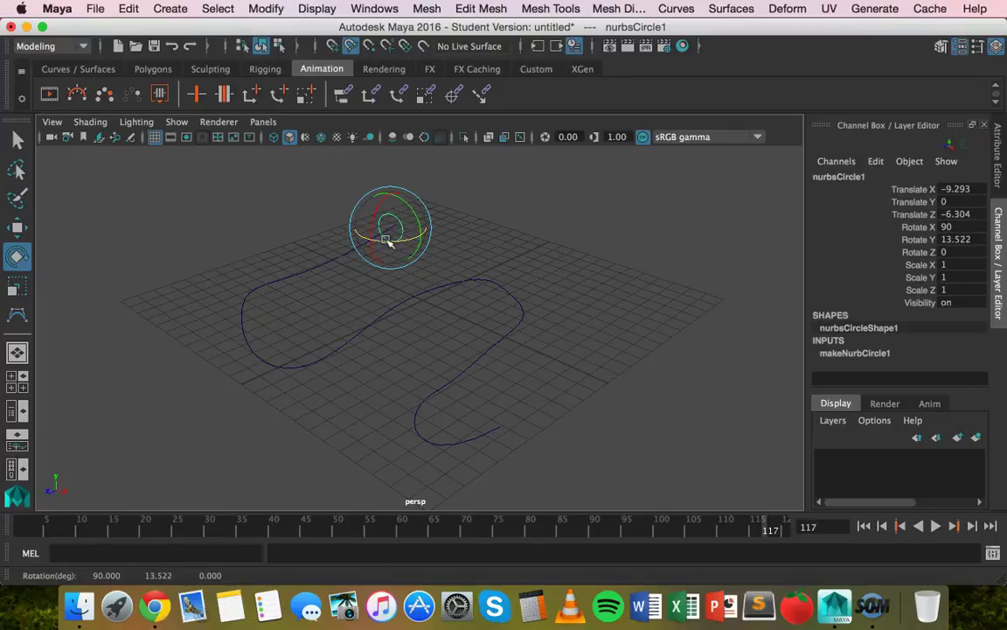
left_click_drag(389, 242, 391, 243)
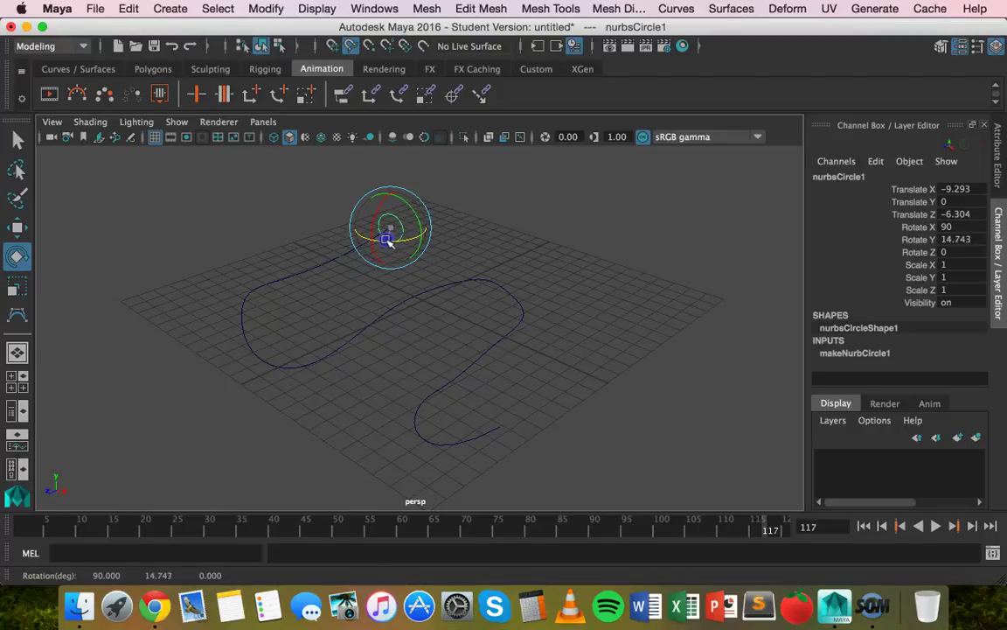
- Extrude the circle along the curve with Tube style, At profile position, Closest end point pivot, Path direction orientation and Polygons output
left_click(16, 140)
left_click(319, 266, "shift")
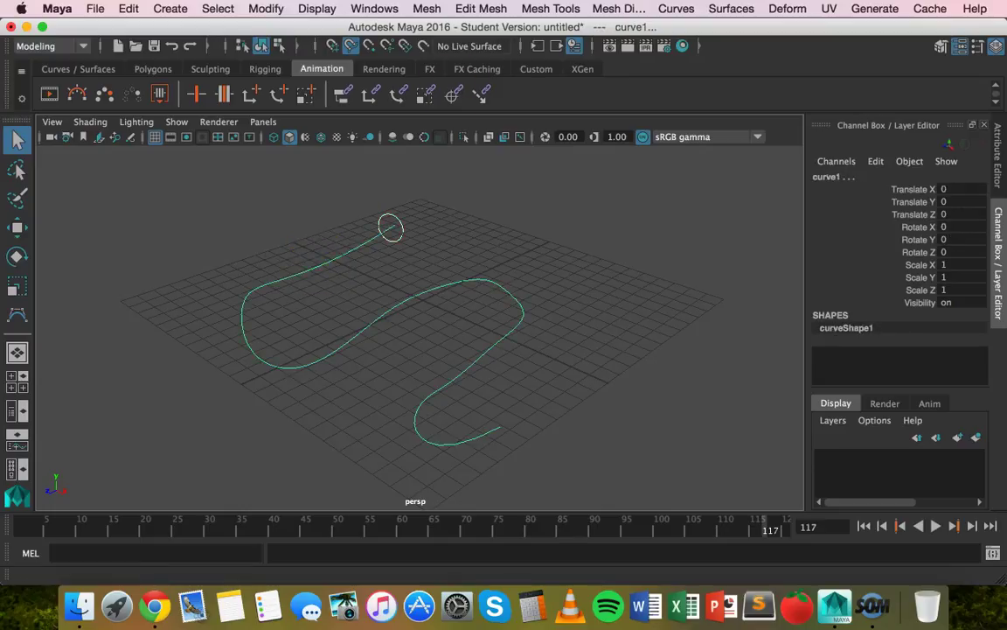
left_click(731, 8)
left_click(870, 126)
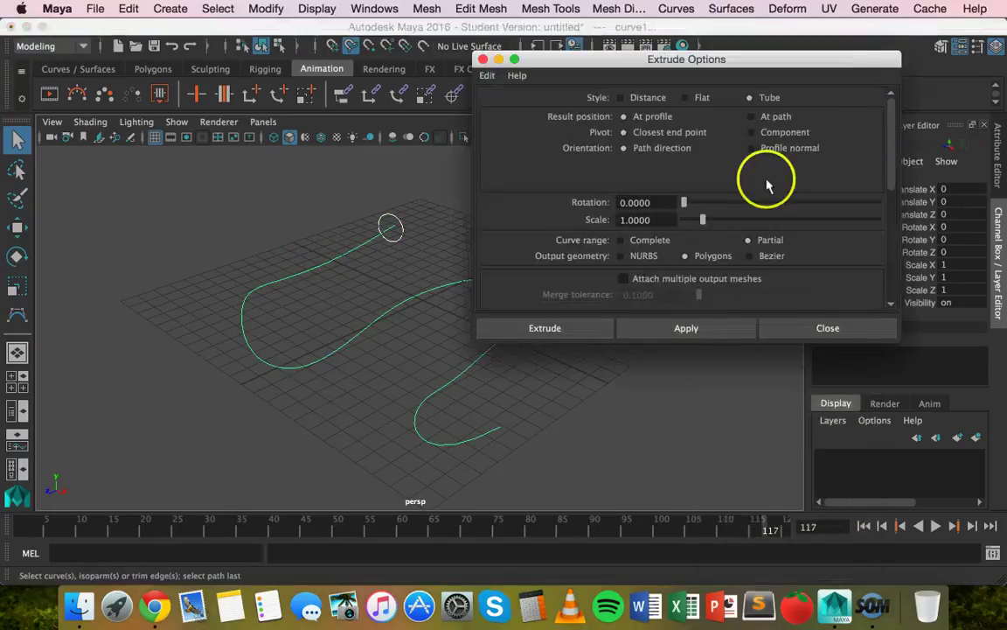
left_click(689, 255)
left_click(661, 329)
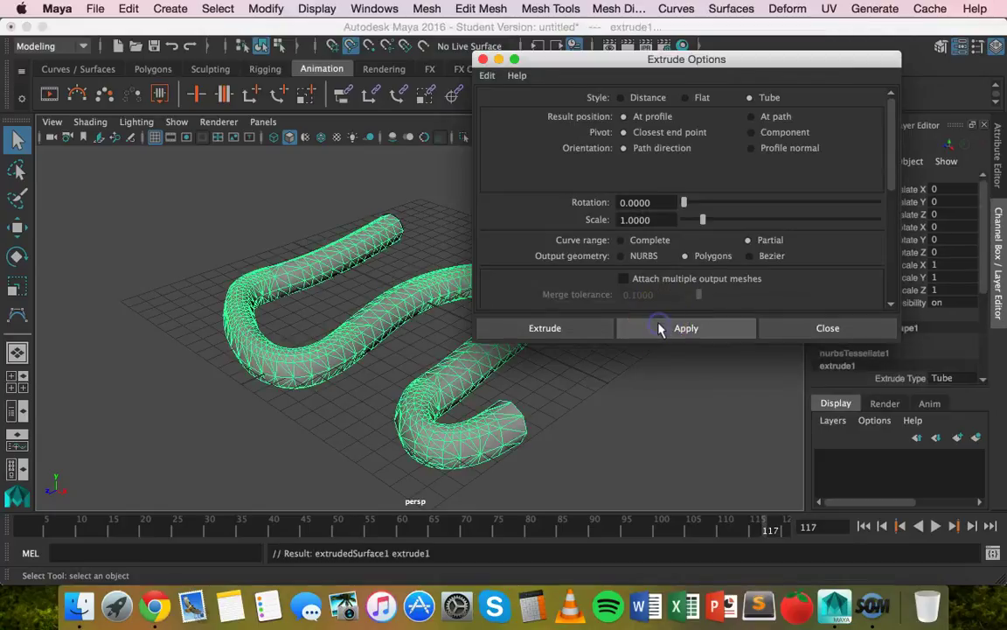
left_click(760, 327)
left_click(681, 428)
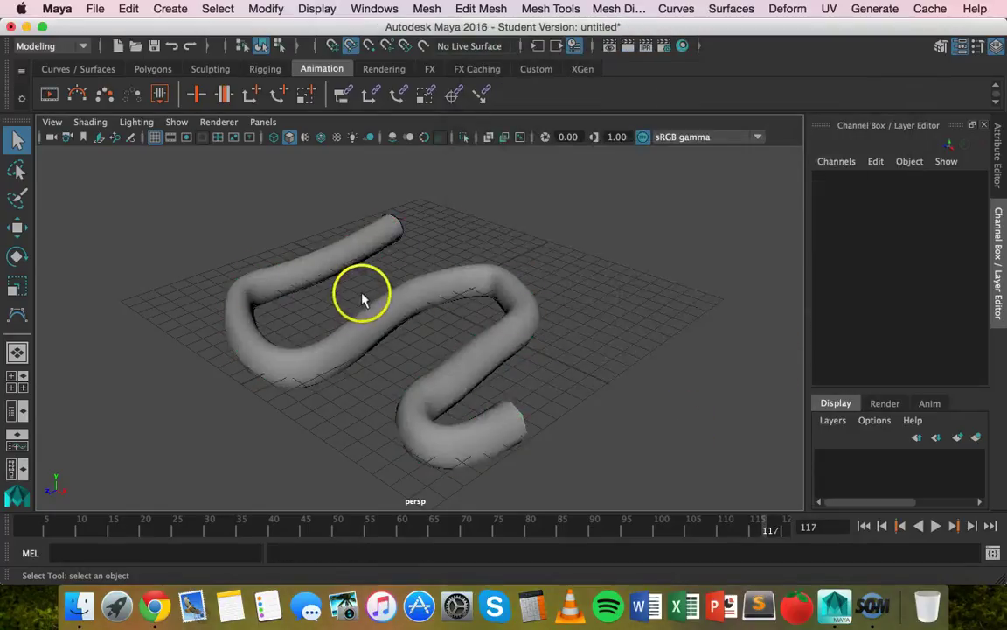
- Select the extruded tube and set the Max Value of its subCurve2 input to 0.5
left_click(393, 230)
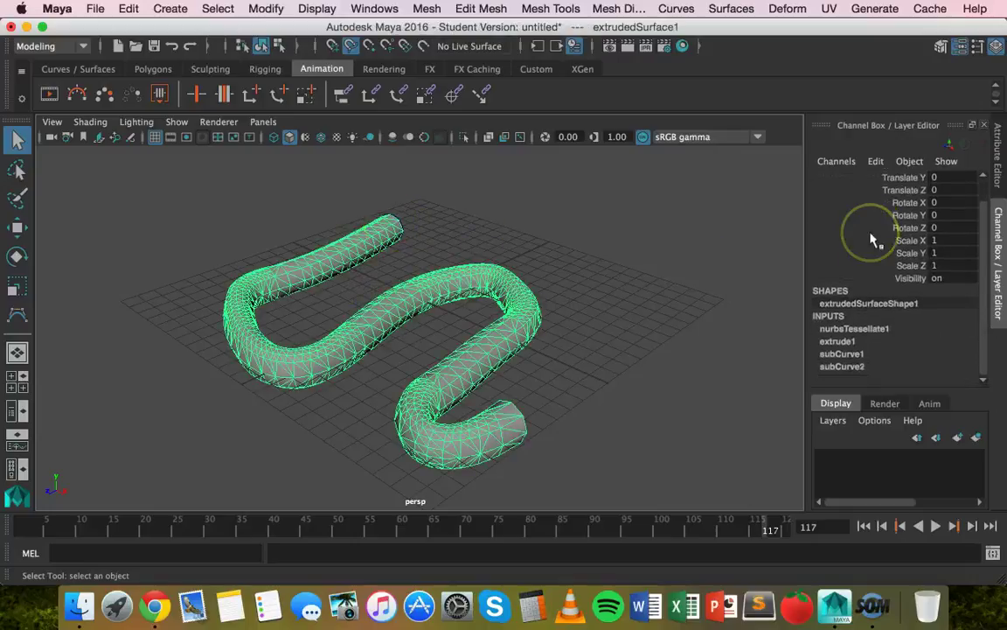
scroll(835, 355, "down", 1)
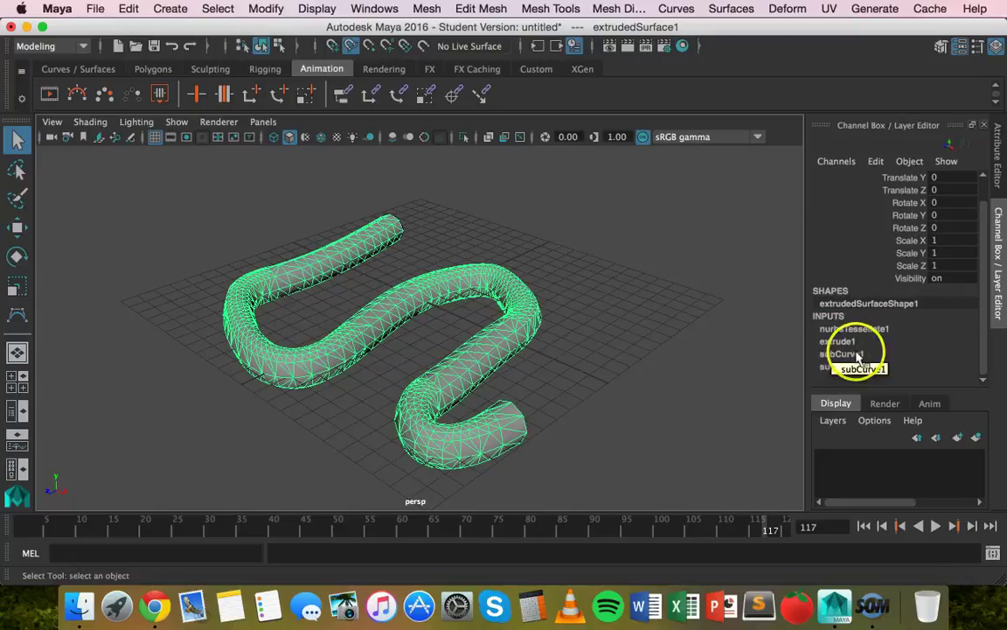
left_click(861, 366)
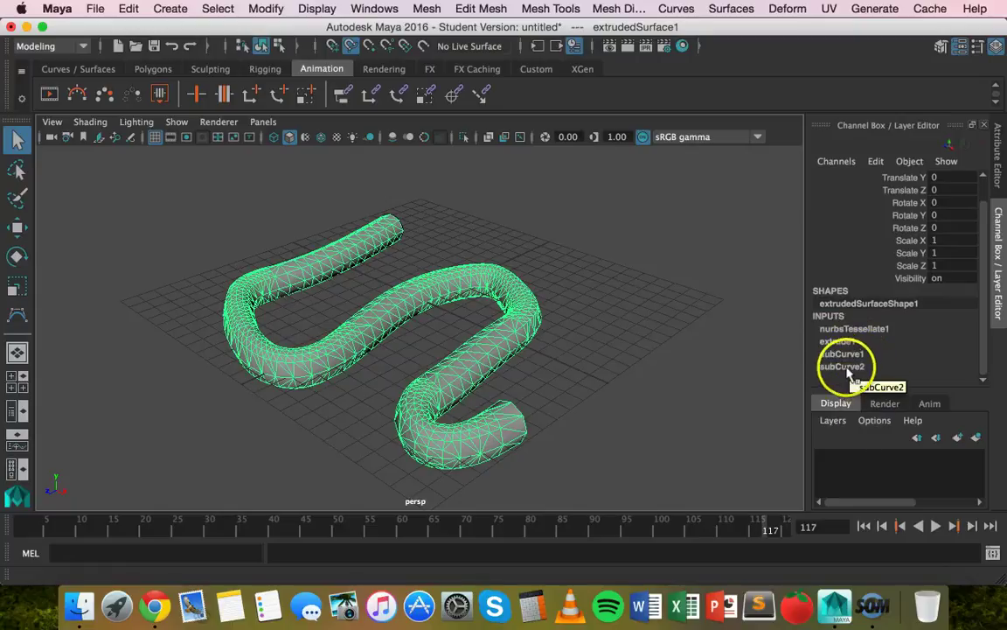
scroll(866, 345, "down", 1)
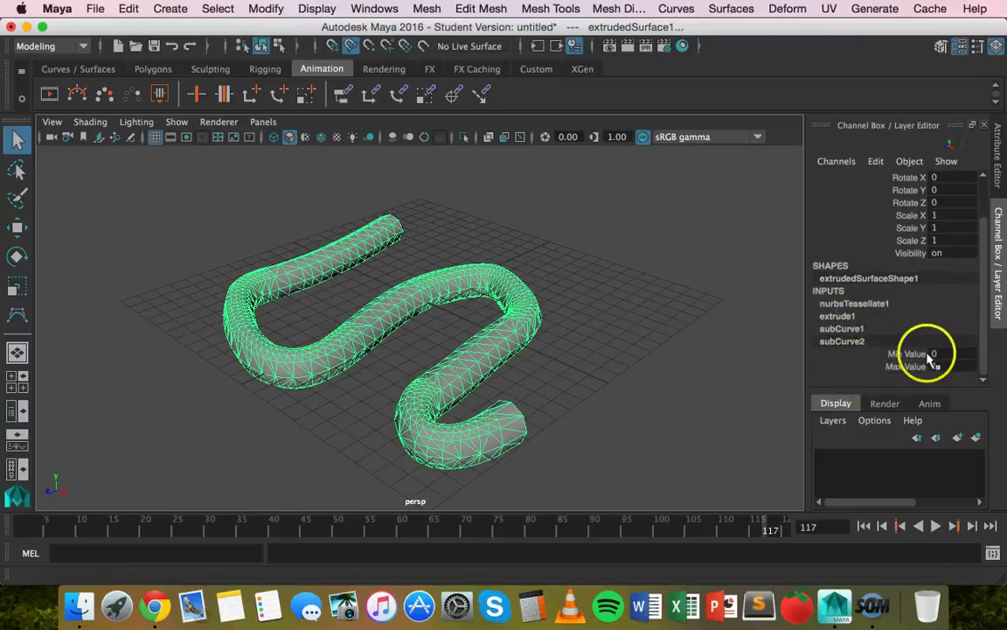
left_click_drag(945, 366, 917, 374)
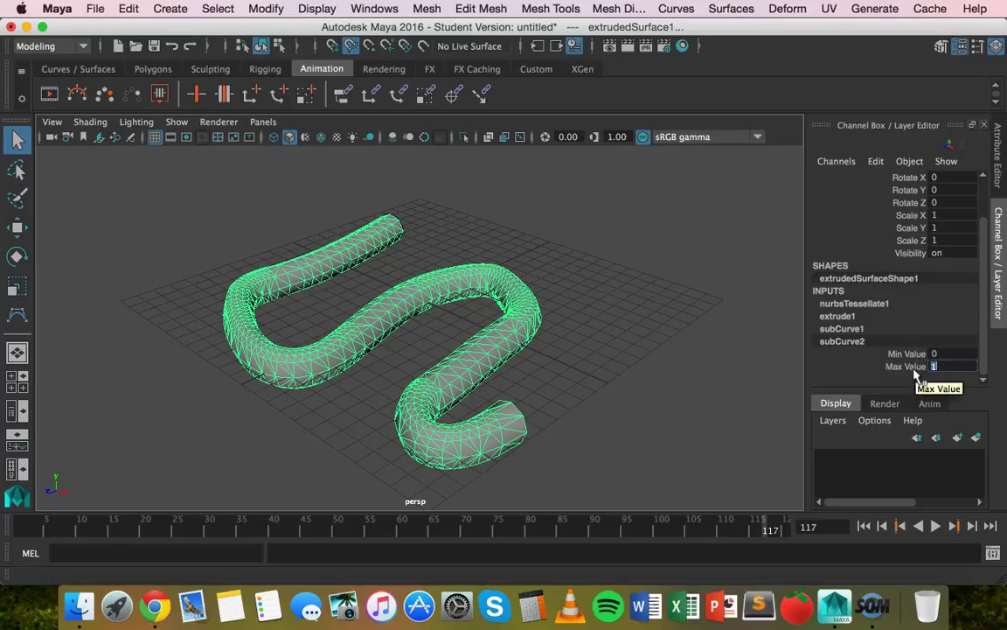
left_click(962, 366)
key("Return")
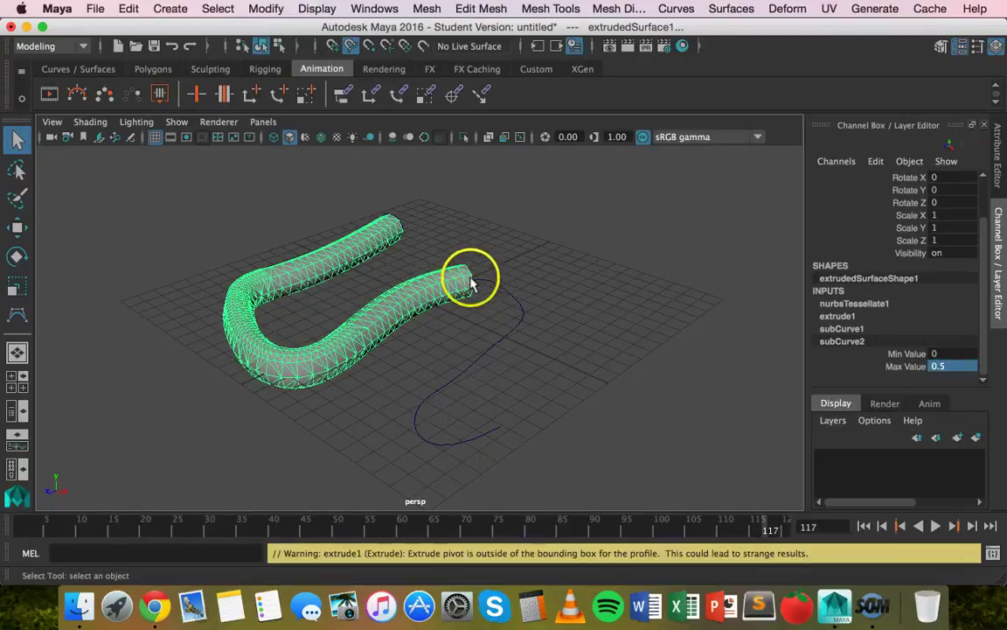
- Set the subCurve2 Max Value to 0.75 and then back to 1
left_click(951, 368)
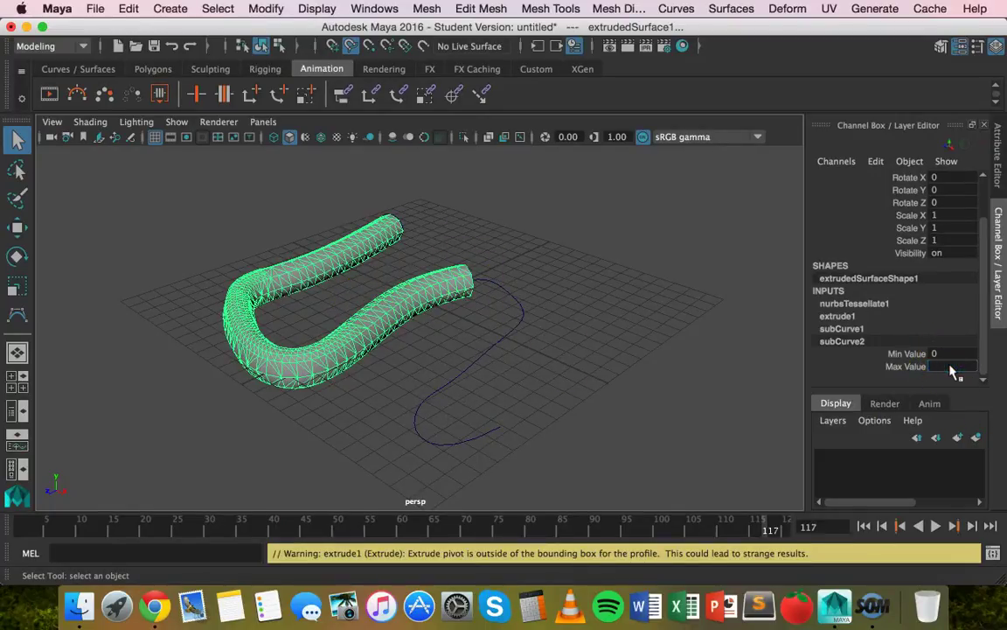
type("0.75")
key("Return")
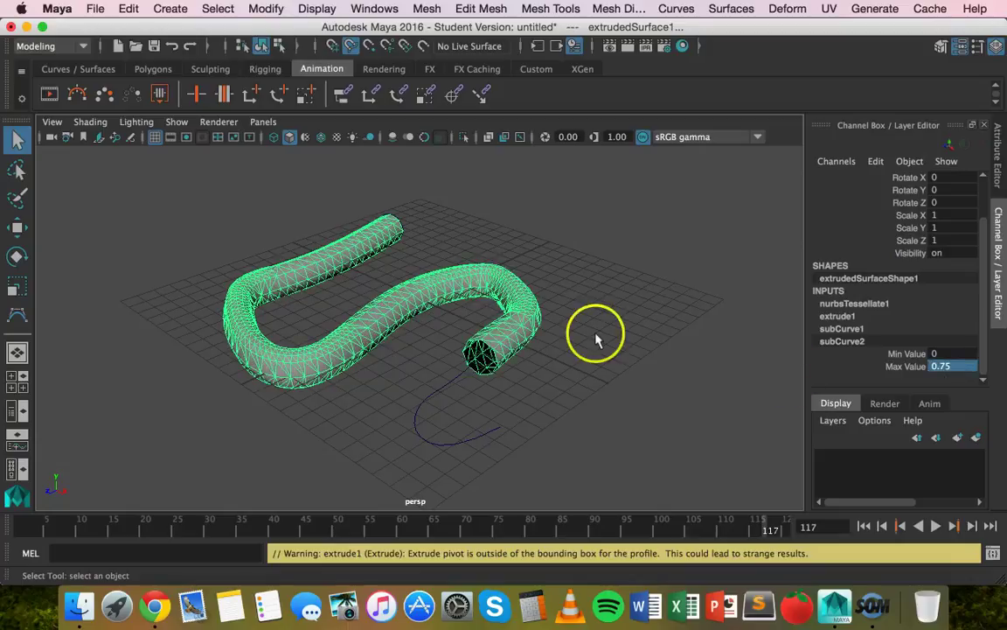
left_click(955, 367)
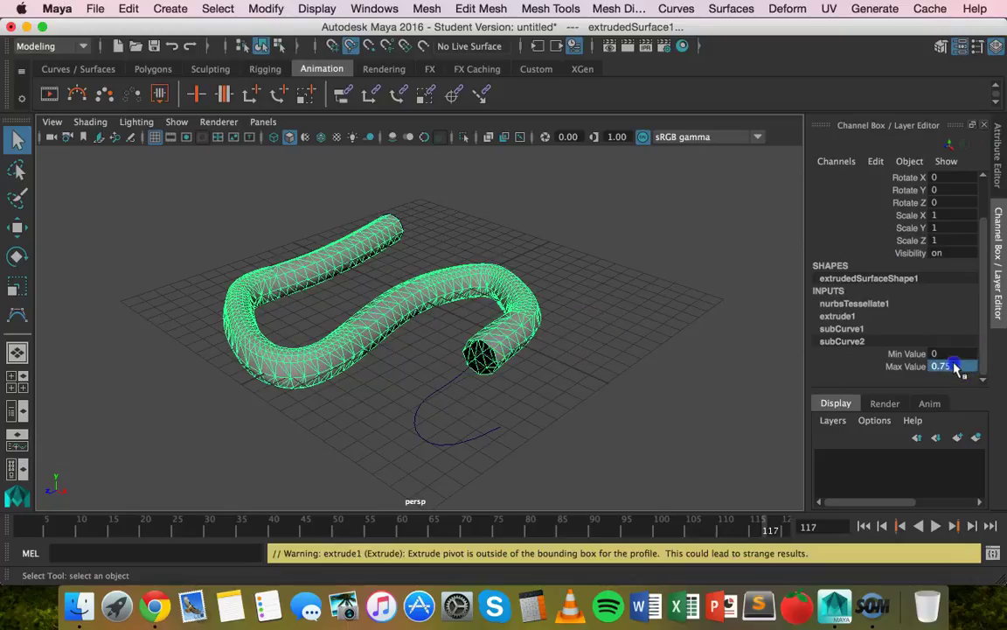
key("Return")
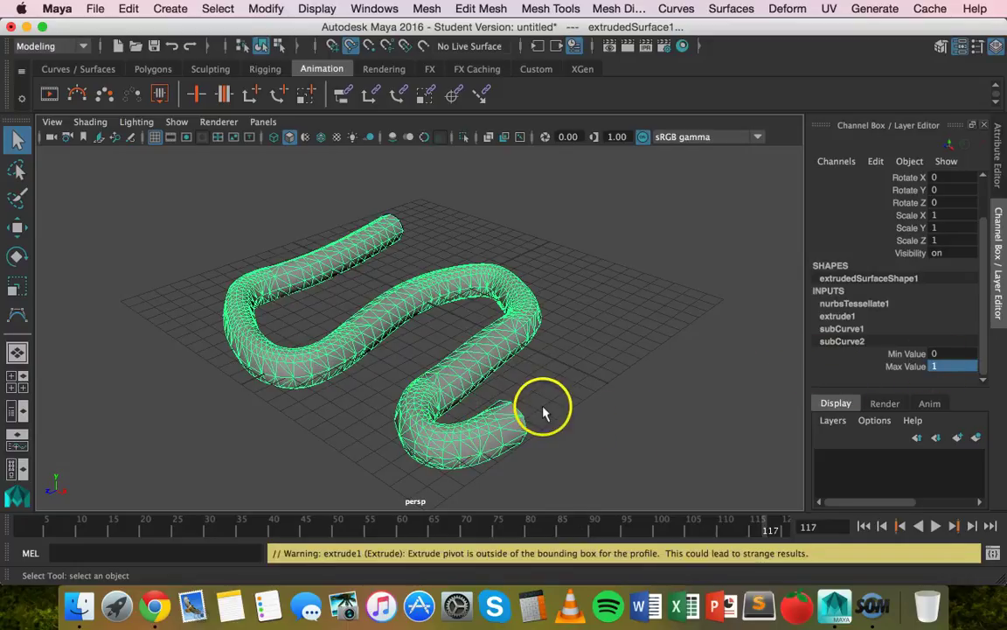
- Slide the subCurve2 Max Value interactively to preview the tube's growth, end at 1 and deselect the tube
left_click(575, 374)
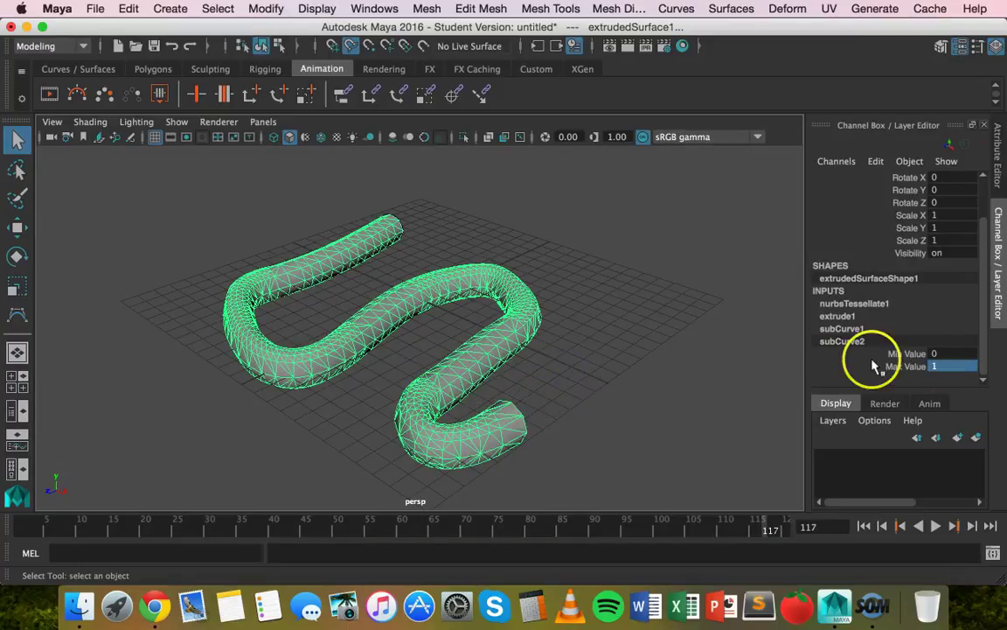
left_click(921, 366)
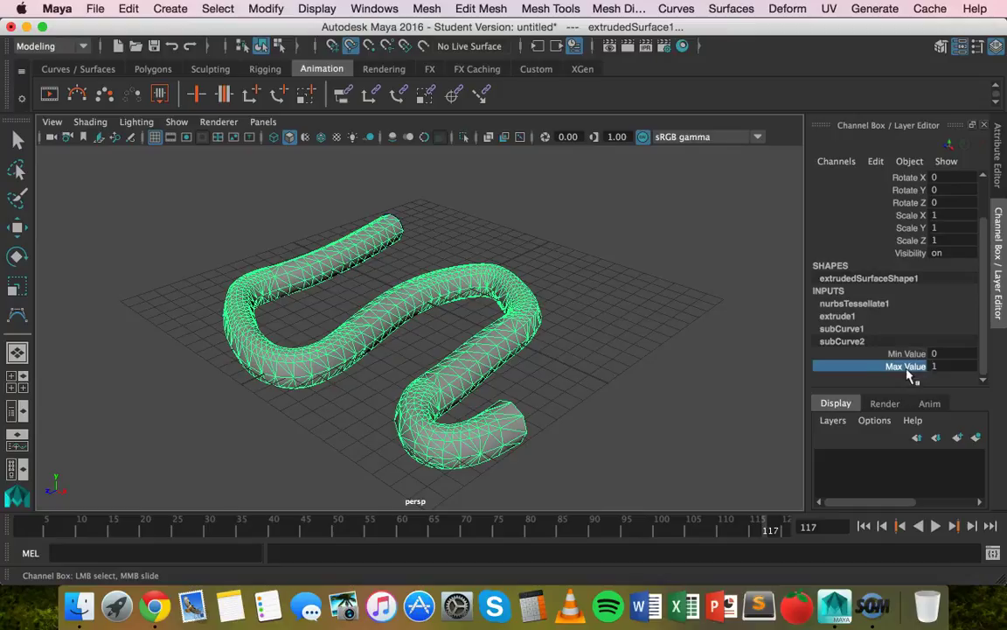
mouse_move(550, 412)
middle_mouse_down()
mouse_move(561, 409)
mouse_move(522, 410)
mouse_move(565, 408)
middle_mouse_up()
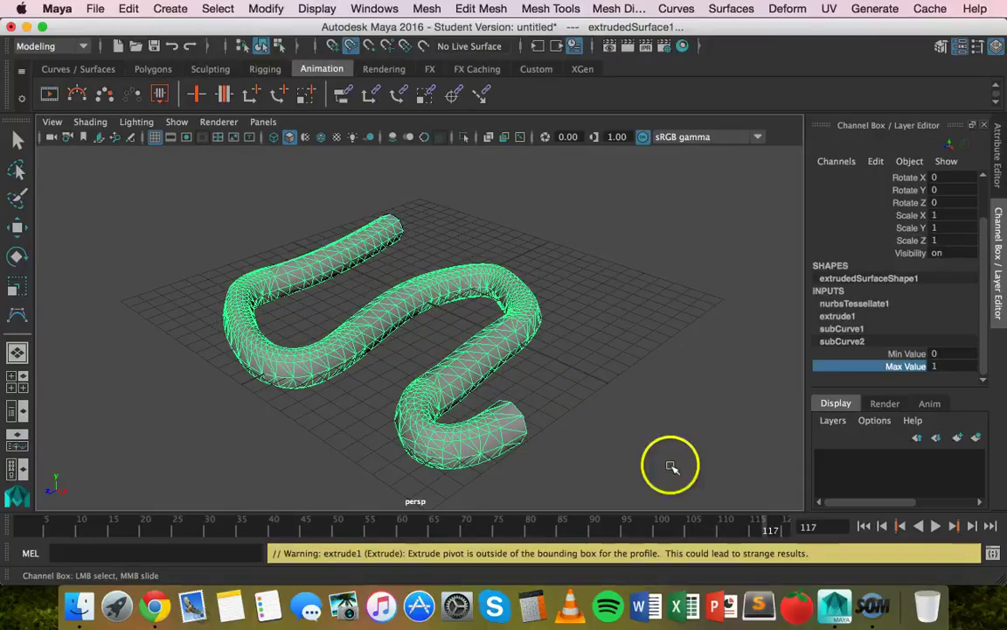
left_click(616, 477)
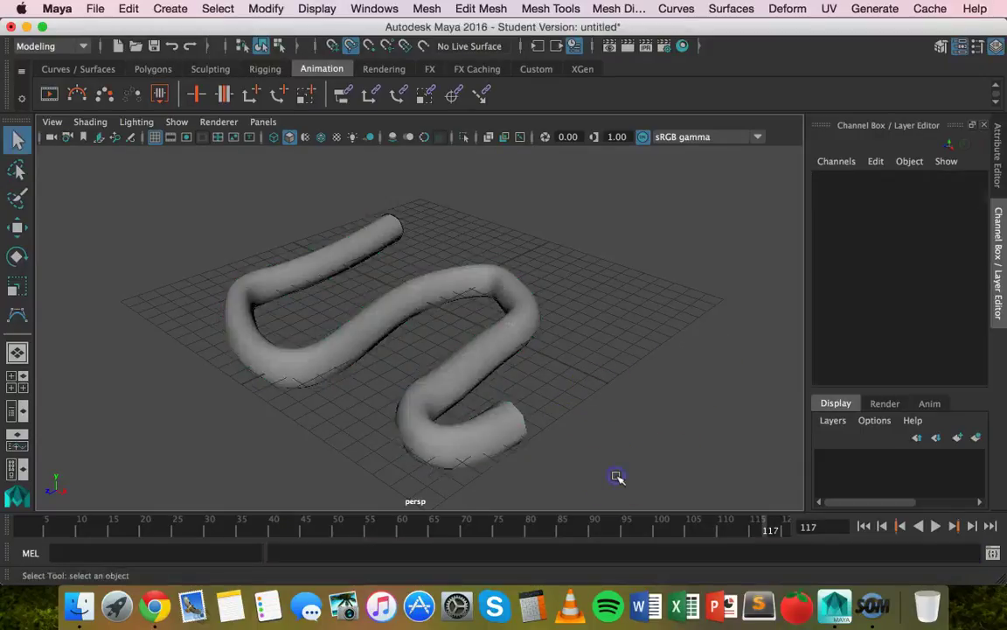
- Reselect the tube and set its subCurve2 Max Value to 0
left_click(350, 262)
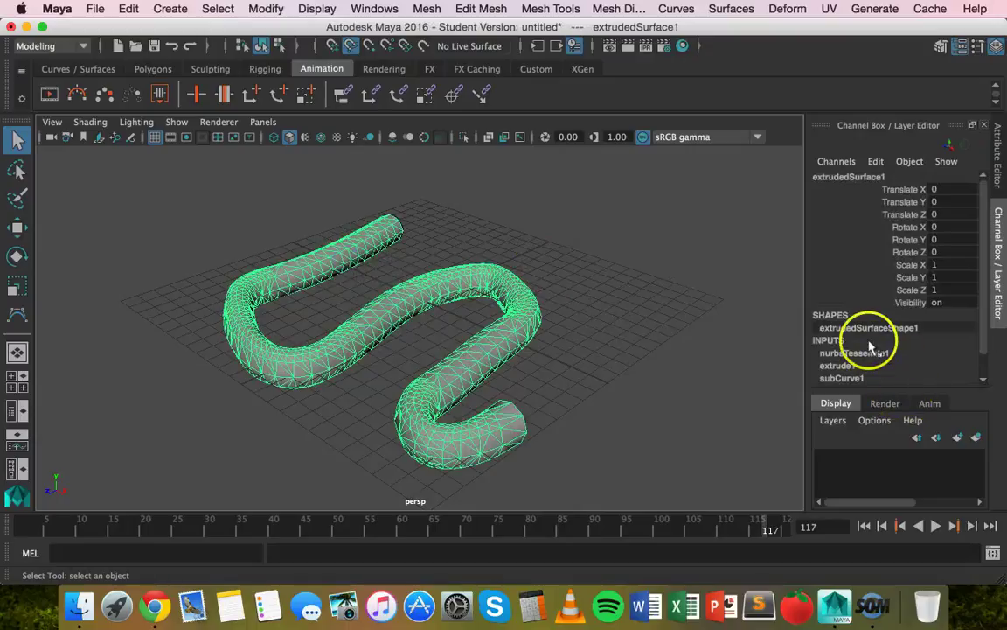
scroll(870, 345, "down", 1)
left_click(845, 367)
scroll(944, 369, "down", 1)
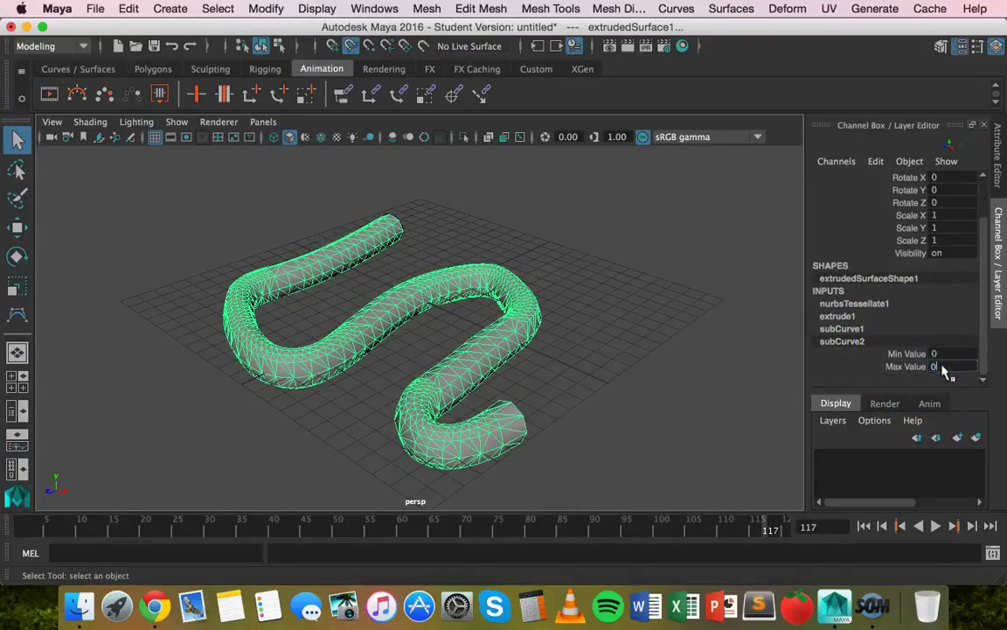
key("Return")
- Set a keyframe on the subCurve2 Max Value of 0 at frame 1
left_click(943, 367)
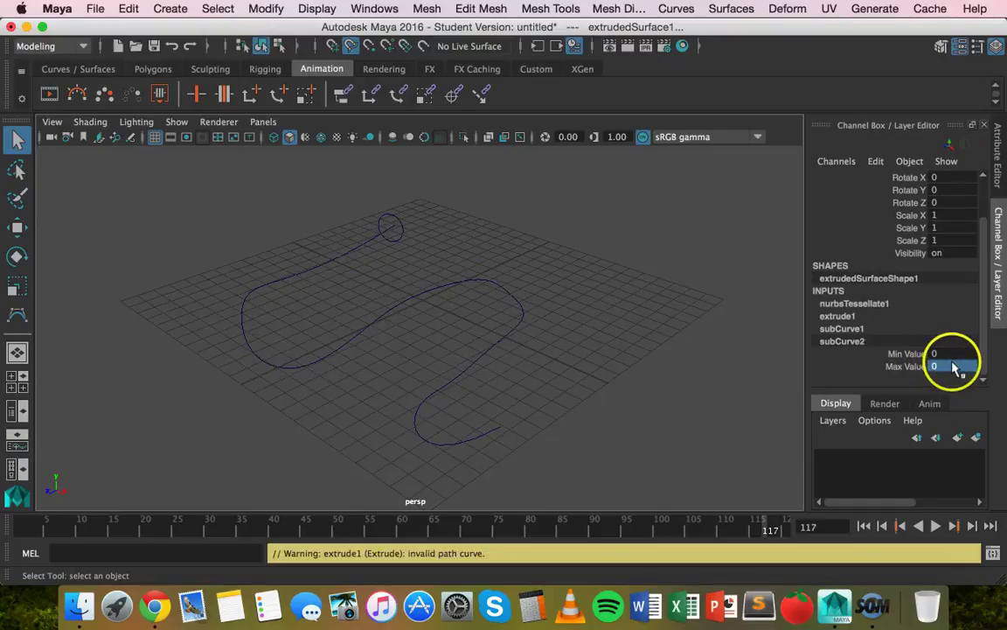
right_click(949, 367)
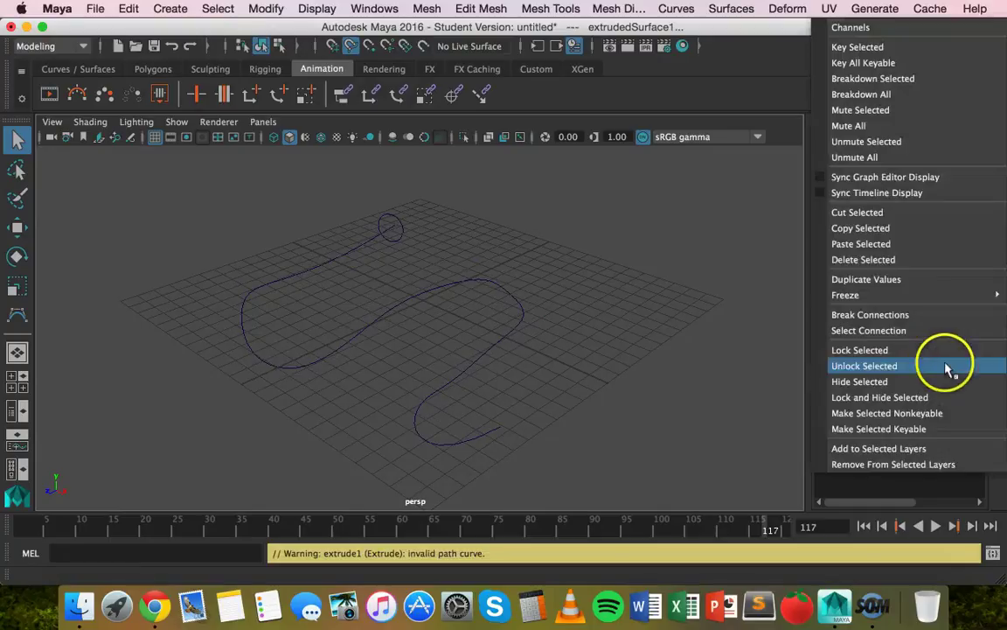
left_click(879, 51)
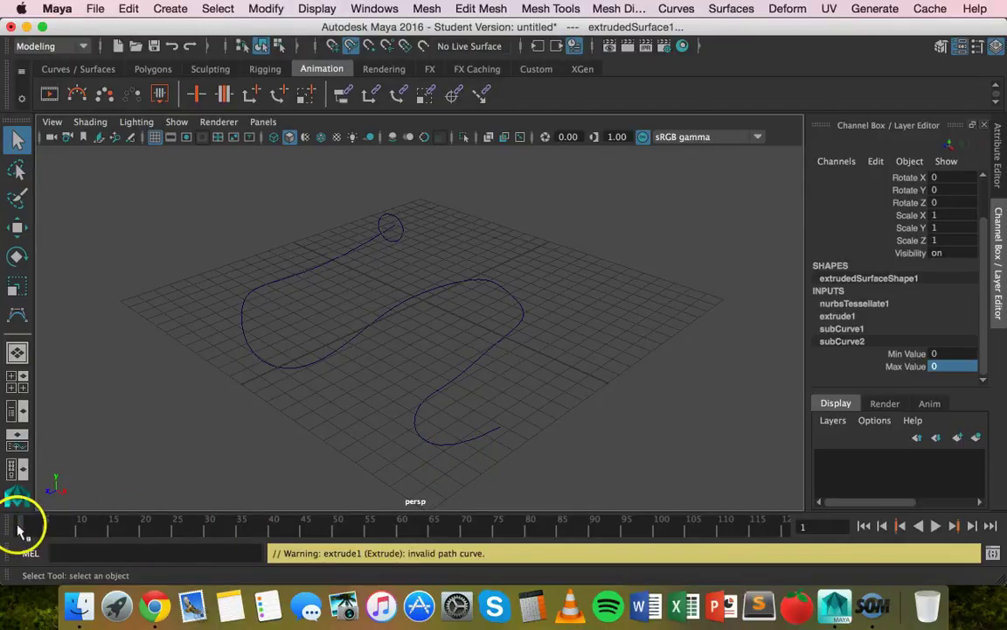
right_click(943, 368)
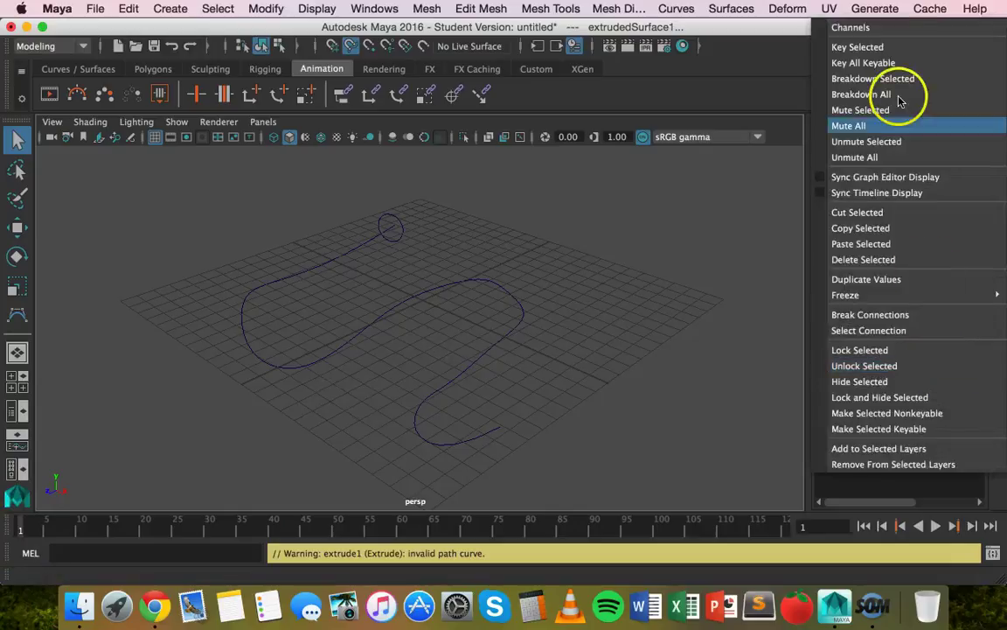
left_click(556, 297)
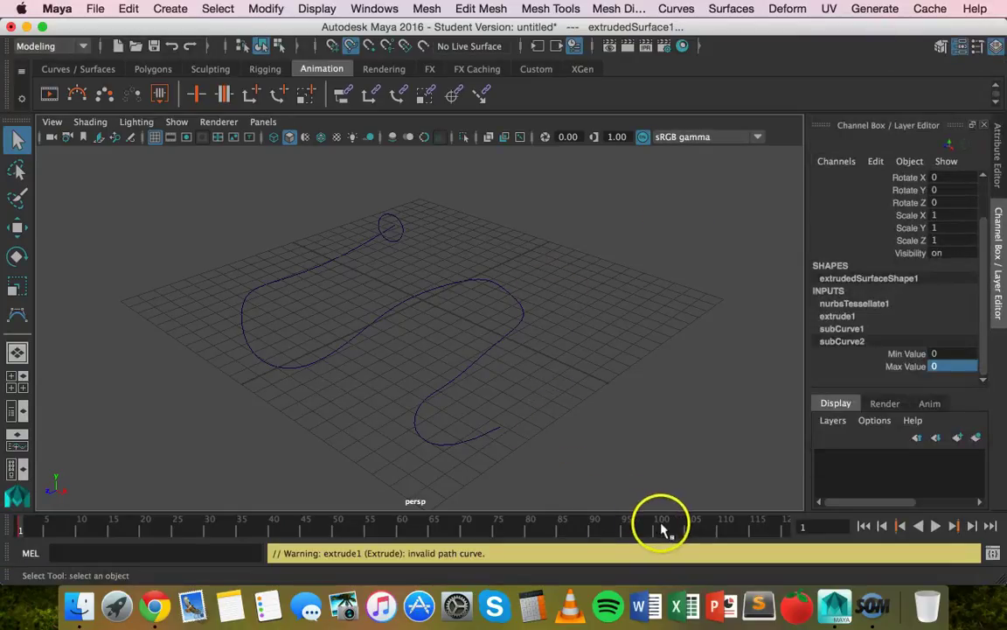
- At frame 100, set the subCurve2 Max Value to 1 and key it
left_click(947, 367)
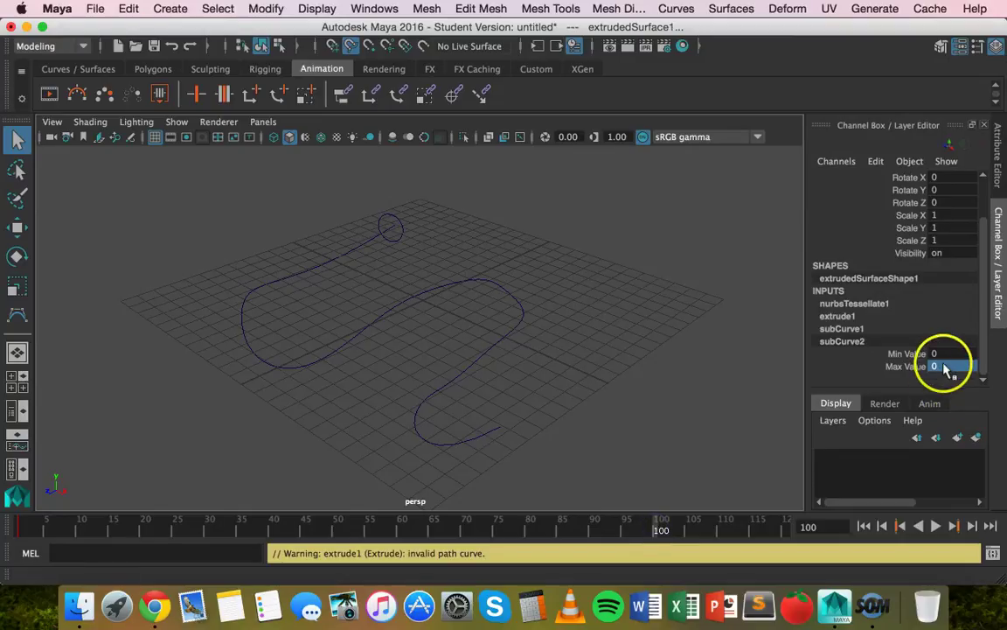
type("1")
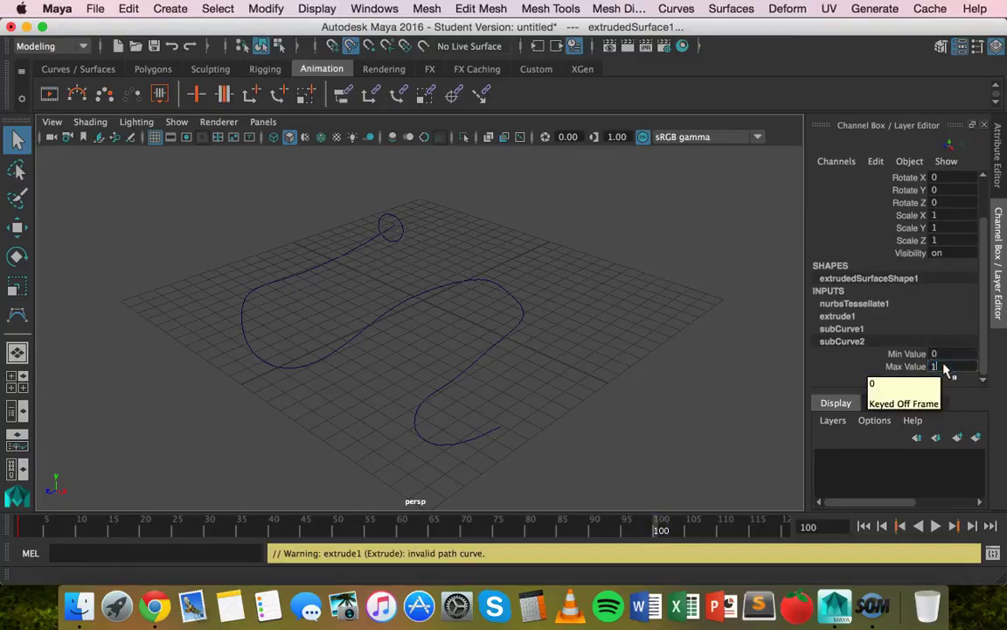
key("Return")
left_click(947, 374)
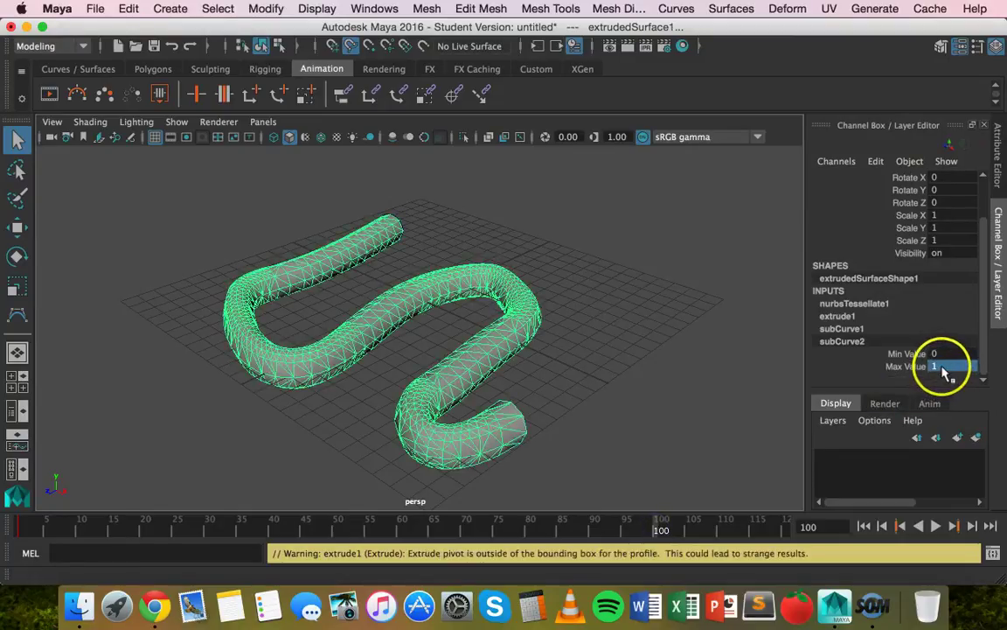
right_click(945, 371)
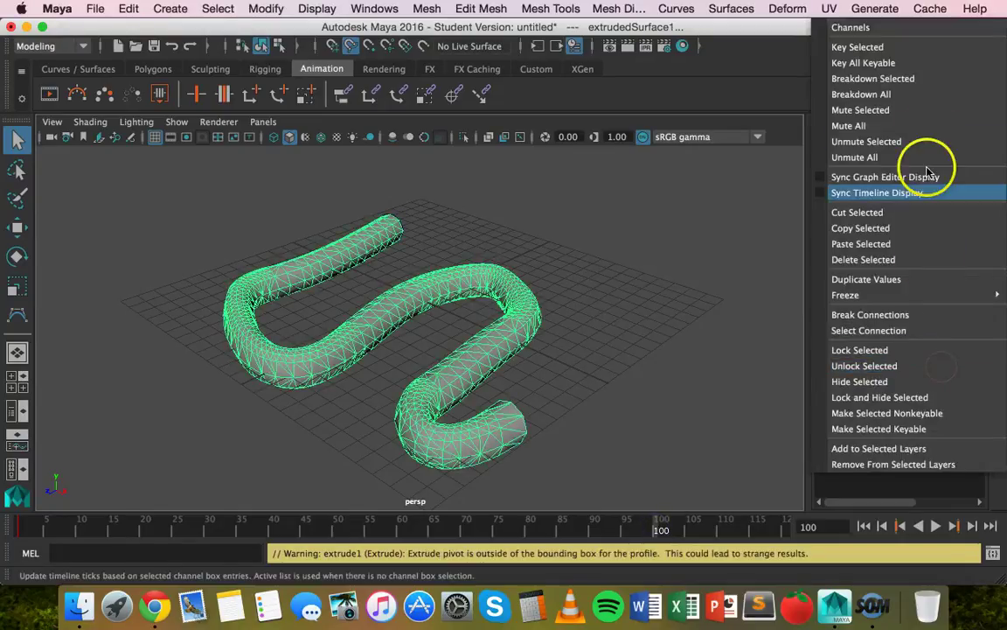
left_click(870, 50)
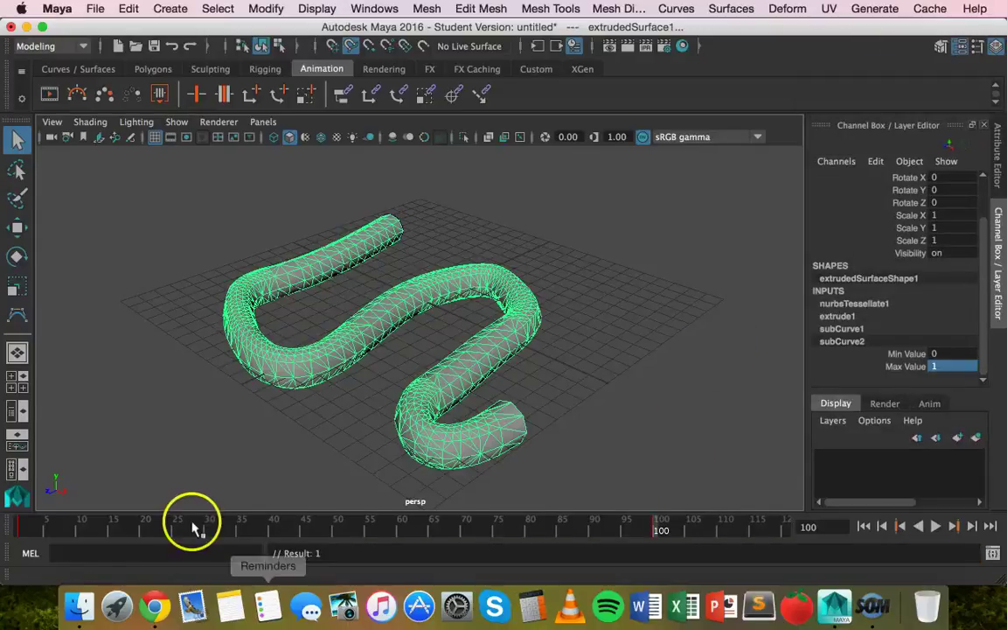
- Go to frame 1, play the tube's growth animation forwards and stop the playback
left_click(20, 527)
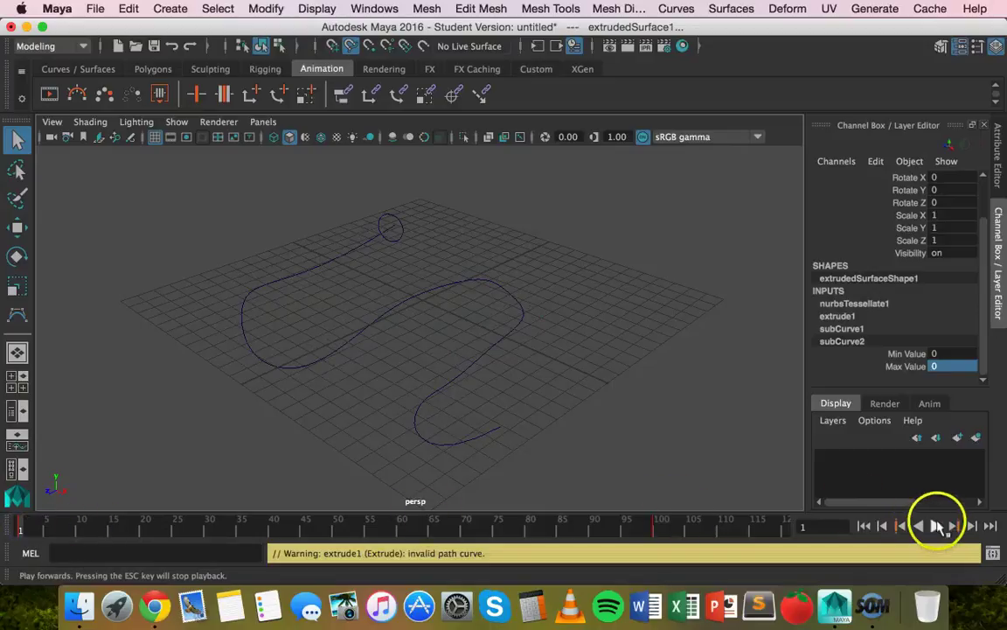
left_click(936, 525)
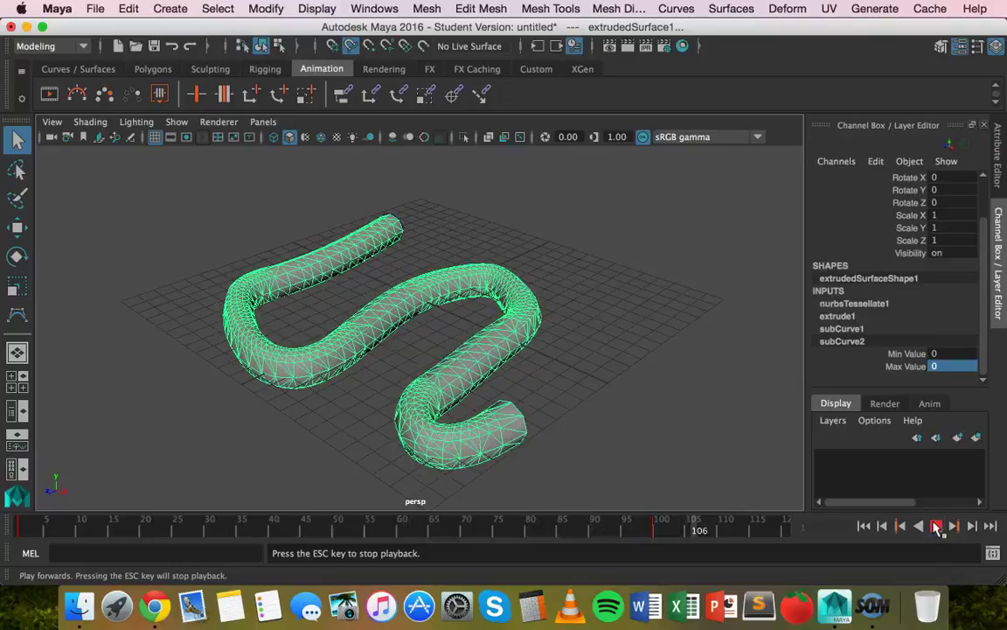
left_click(937, 525)
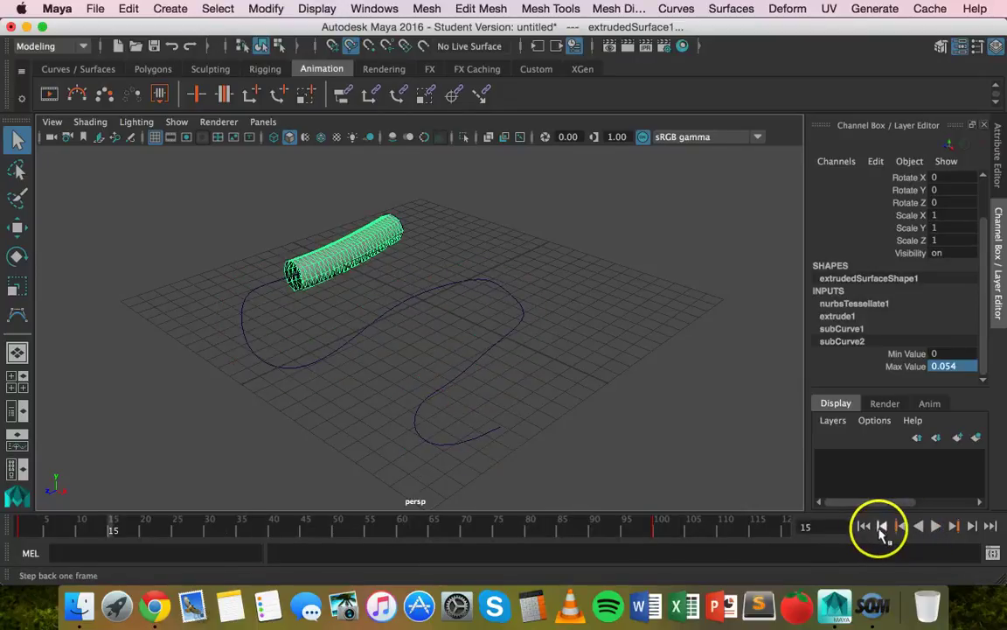
- Rewind to the start of the playback range, replay the growth animation and stop it just past the frame 100 key
left_click(864, 525)
left_click(885, 528)
left_click(865, 525)
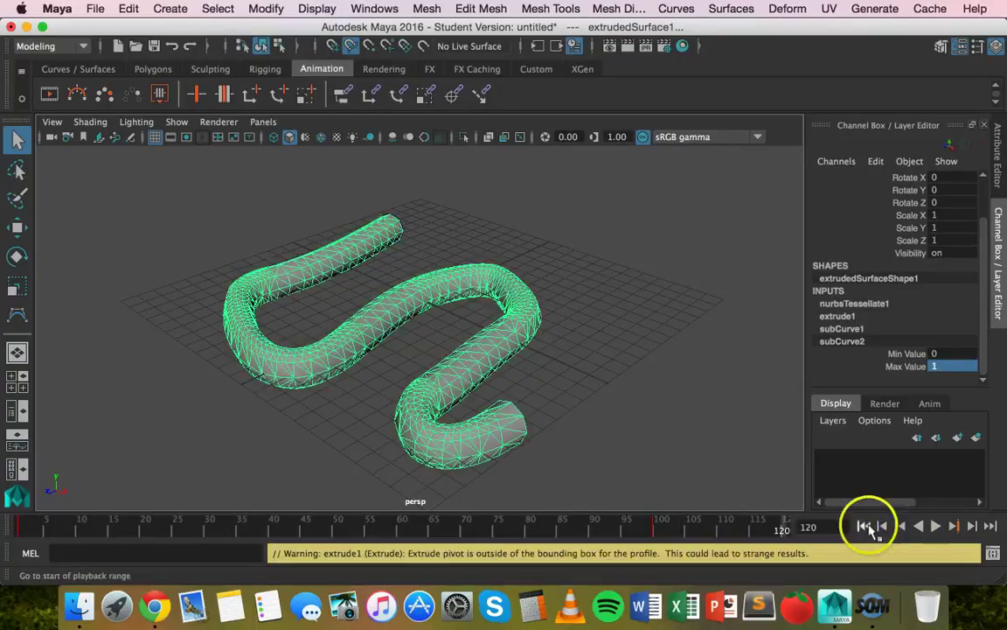
left_click(936, 525)
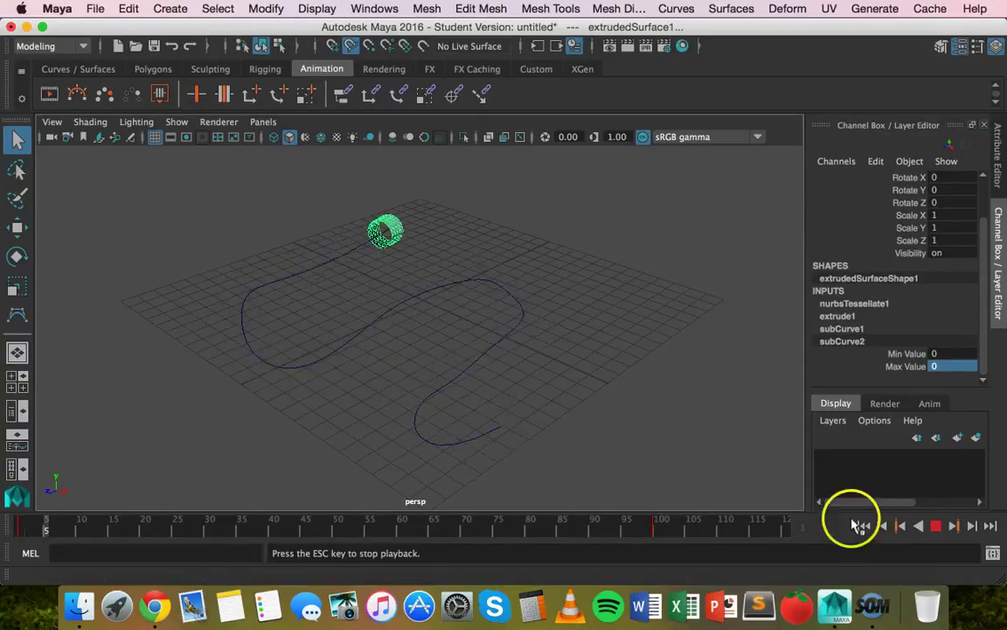
left_click(934, 527)
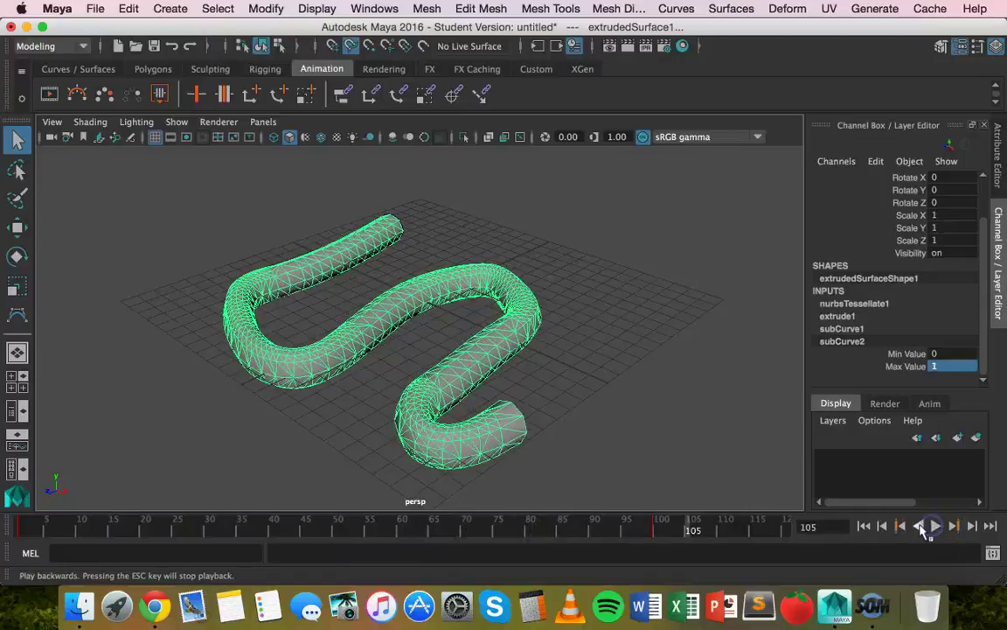
- Deselect the tube and scrub the timeline back to frame 1 to review its growth in reverse
left_click(579, 414)
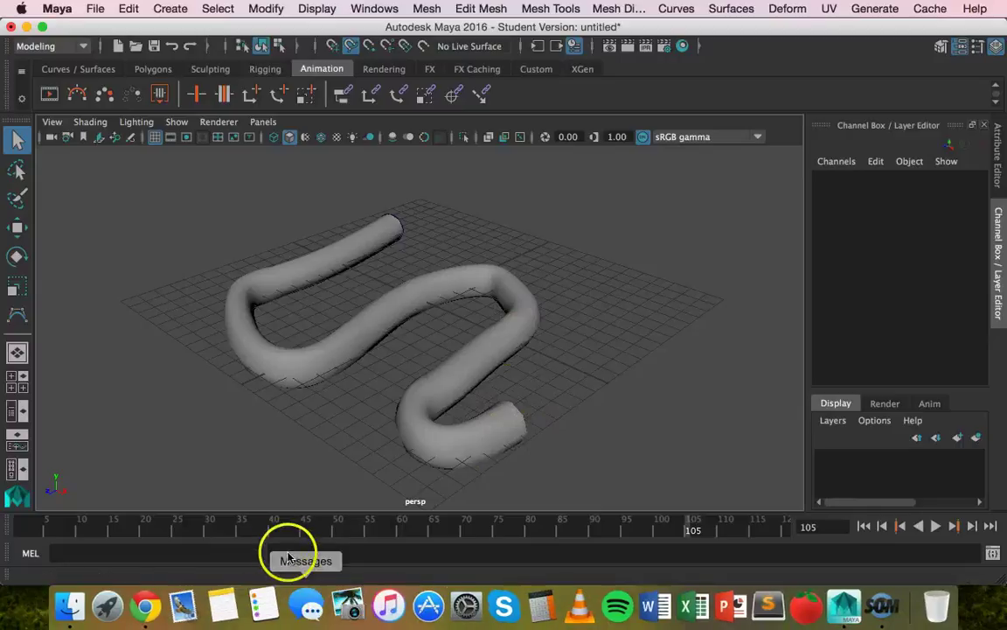
left_click(278, 522)
left_click_drag(278, 523, 11, 528)
left_click(367, 315)
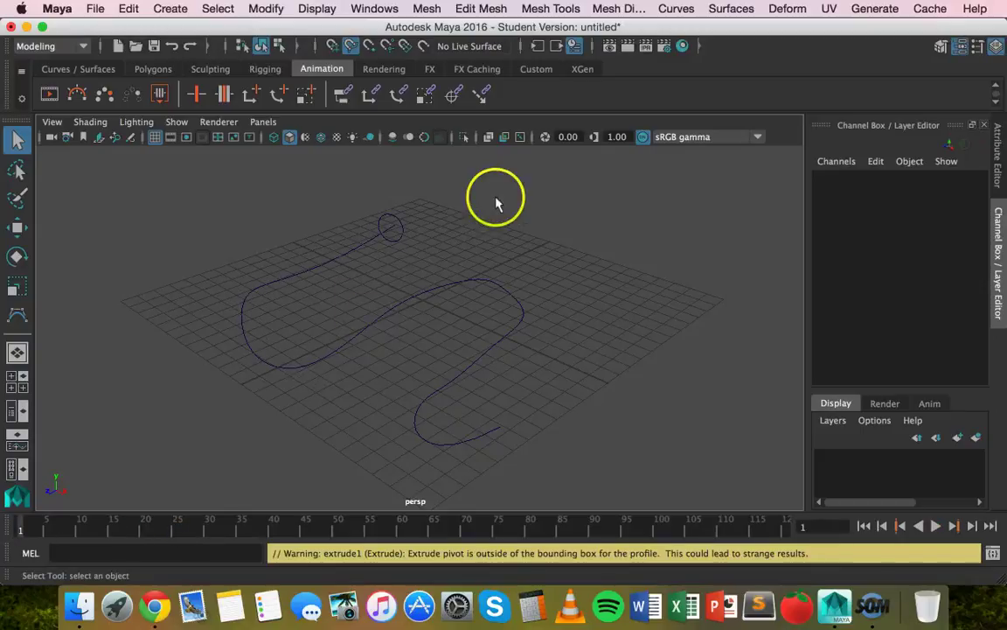